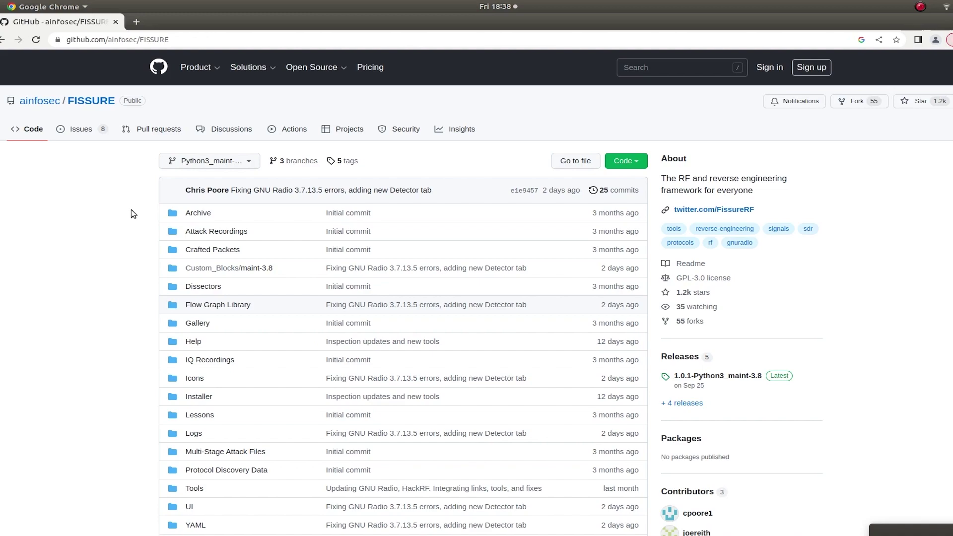
# - Review the FISSURE README's supported operating systems, matching branches and installation commands
pyautogui.scroll(-13, 131, 209)
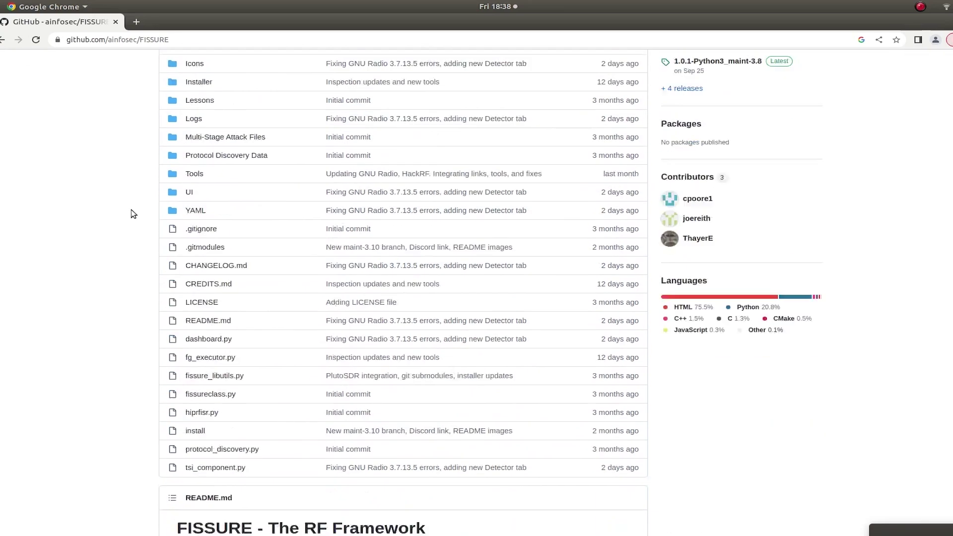
pyautogui.scroll(-10, 131, 209)
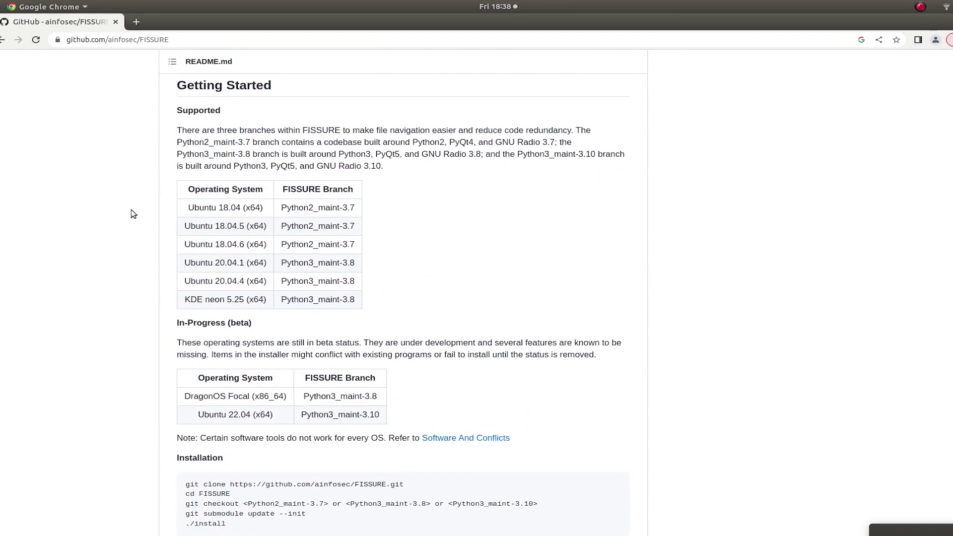
pyautogui.scroll(-1, 131, 209)
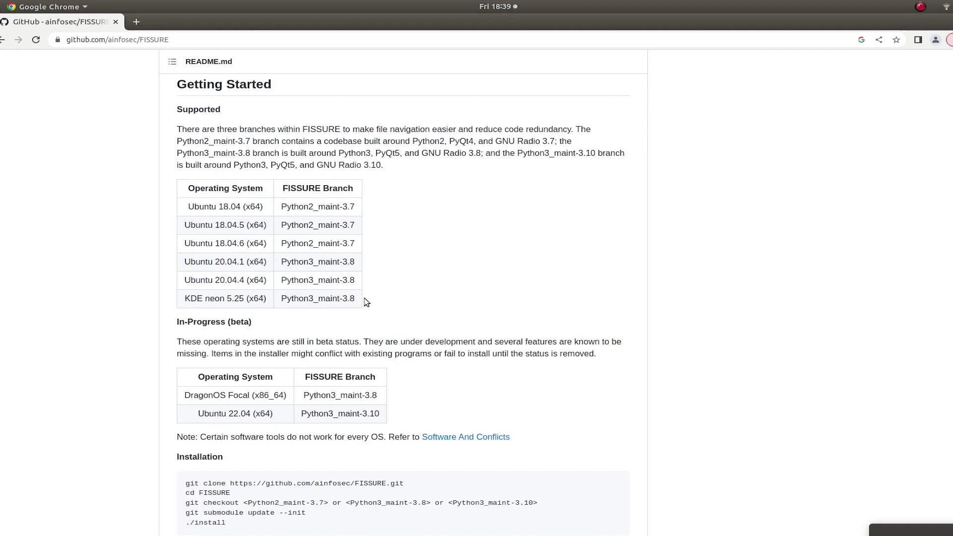
pyautogui.scroll(-3, 364, 298)
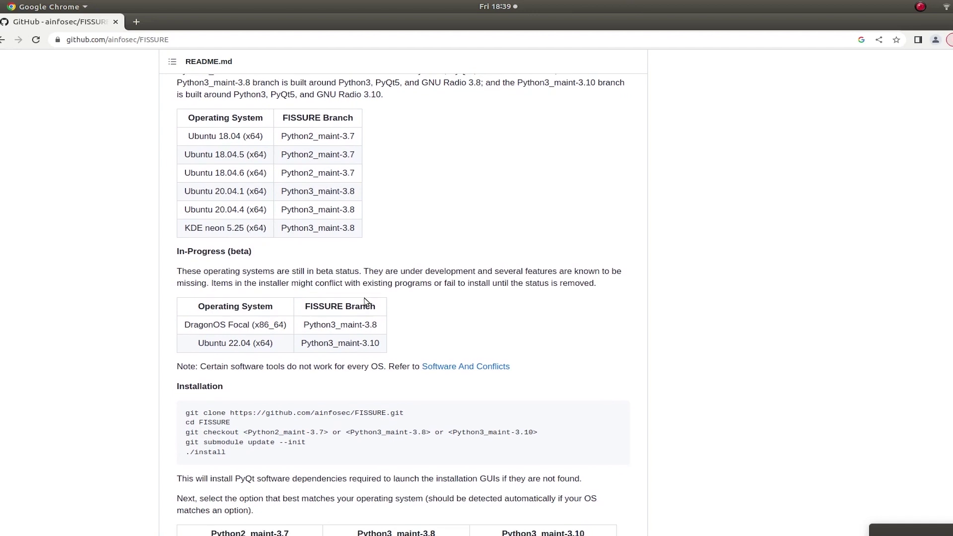
pyautogui.scroll(-2, 365, 298)
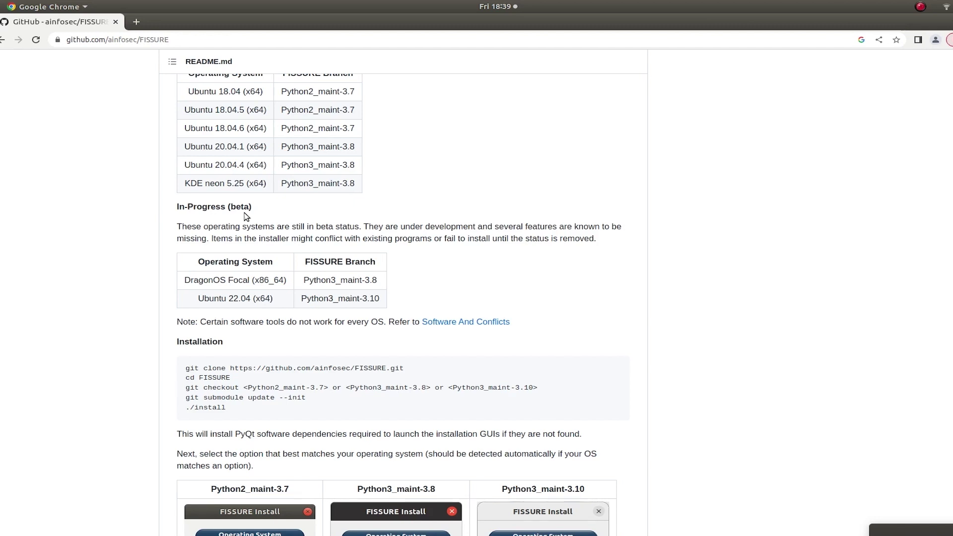
pyautogui.scroll(4, 147, 201)
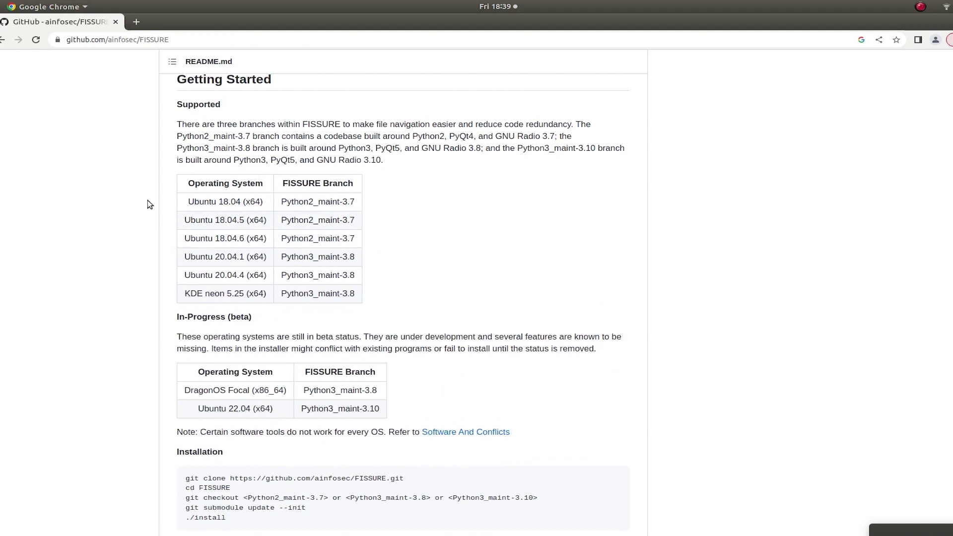
pyautogui.scroll(-6, 168, 300)
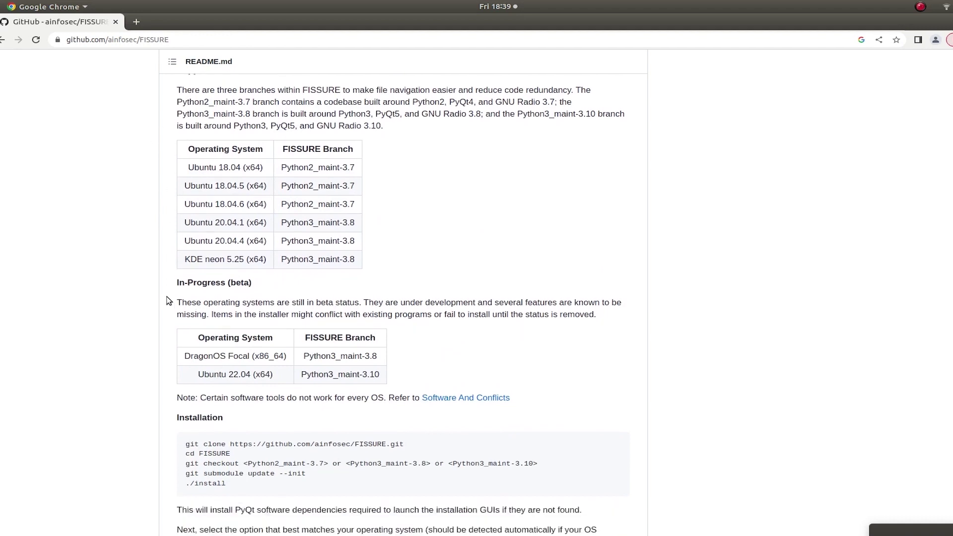
pyautogui.scroll(-5, 168, 301)
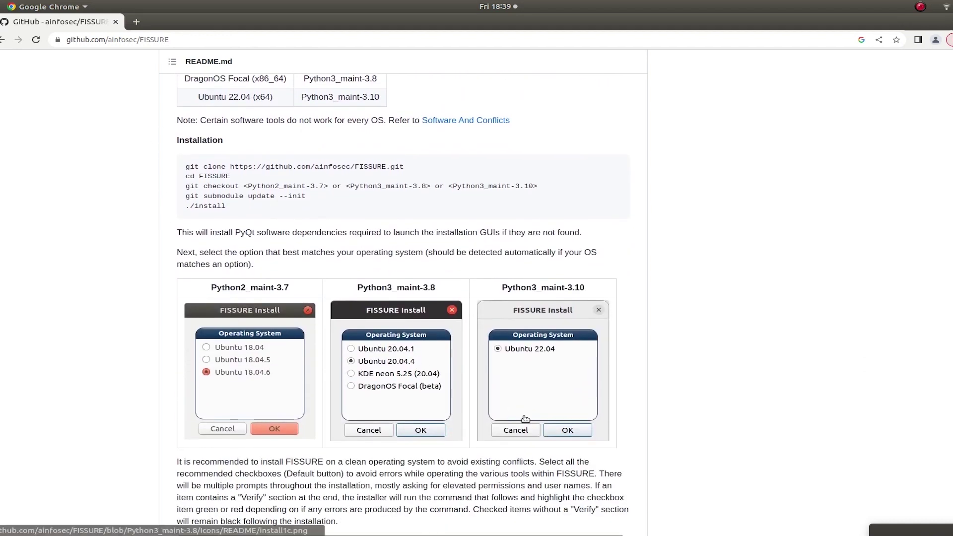
pyautogui.hotkey('ctrl', 'alt', 't')
pyautogui.moveTo(595, 277); pyautogui.dragTo(628, 244)
pyautogui.moveTo(405, 167); pyautogui.dragTo(177, 167)
pyautogui.hotkey('ctrl', 'c')
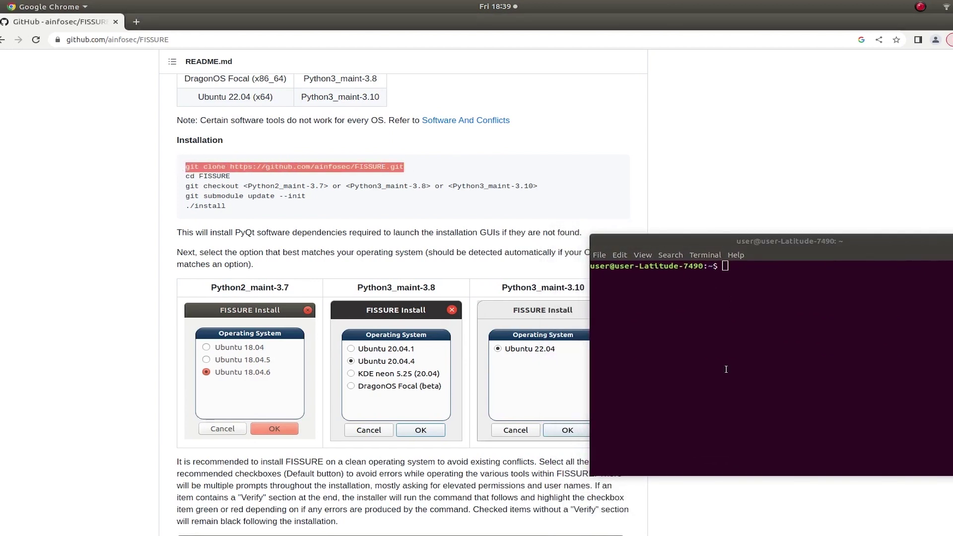
pyautogui.click(850, 383)
pyautogui.middleClick(849, 383)
pyautogui.press('Return')
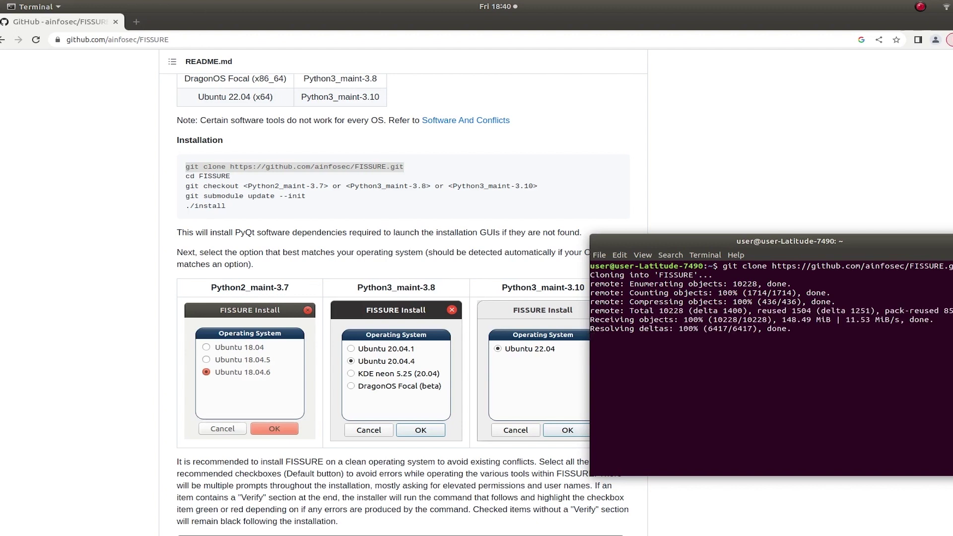
# - Change into the cloned FISSURE directory and check out the Python2_maint-3.7 branch
pyautogui.write('cd FI')
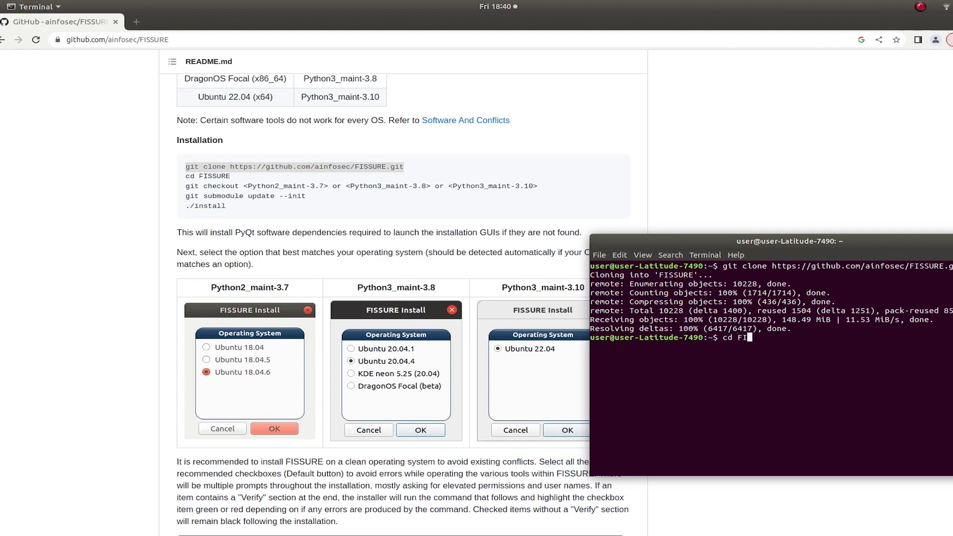
pyautogui.press('Tab')
pyautogui.press('Return')
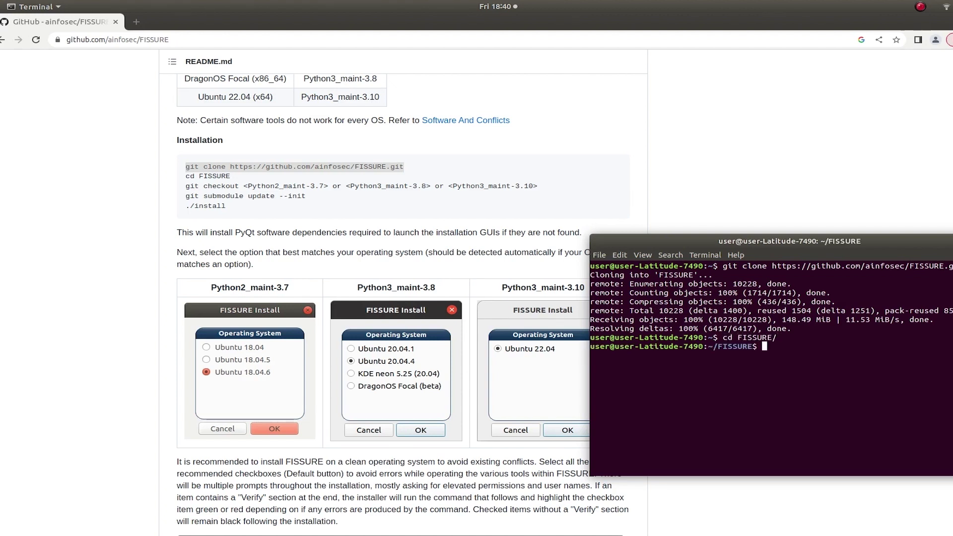
pyautogui.write('git checkout P')
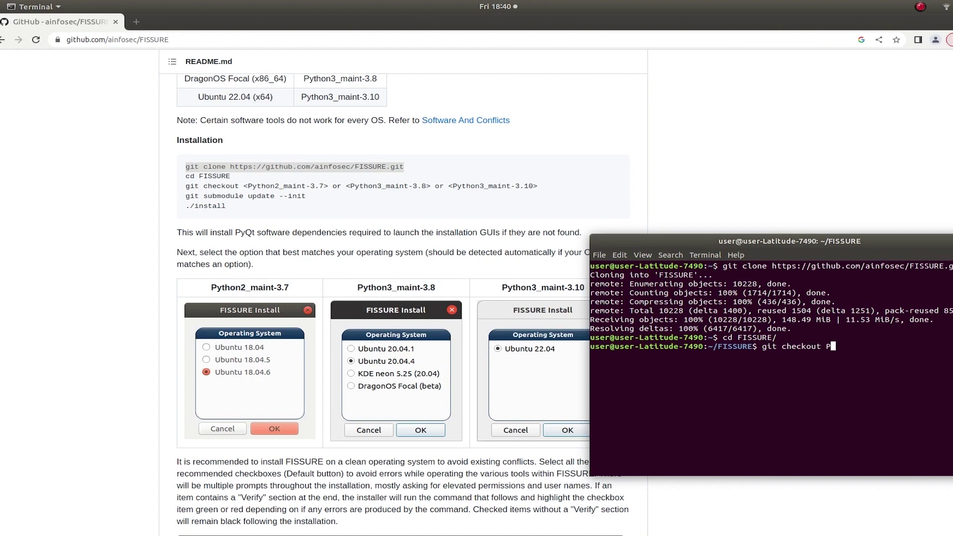
pyautogui.write('ython2')
pyautogui.press('Tab')
pyautogui.press('Return')
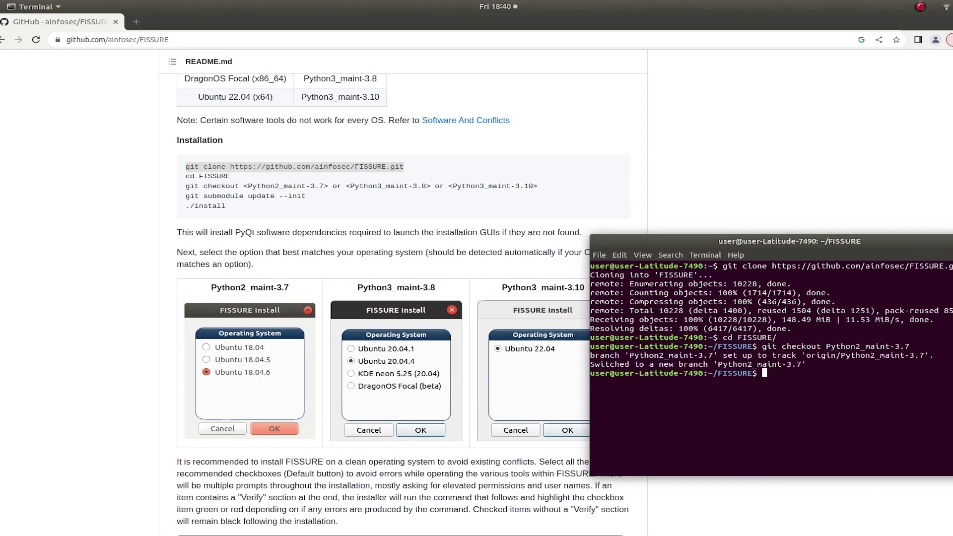
# - List the repository's local branches and initialize its submodules with git submodule update --init
pyautogui.write('git branch')
pyautogui.press('Return')
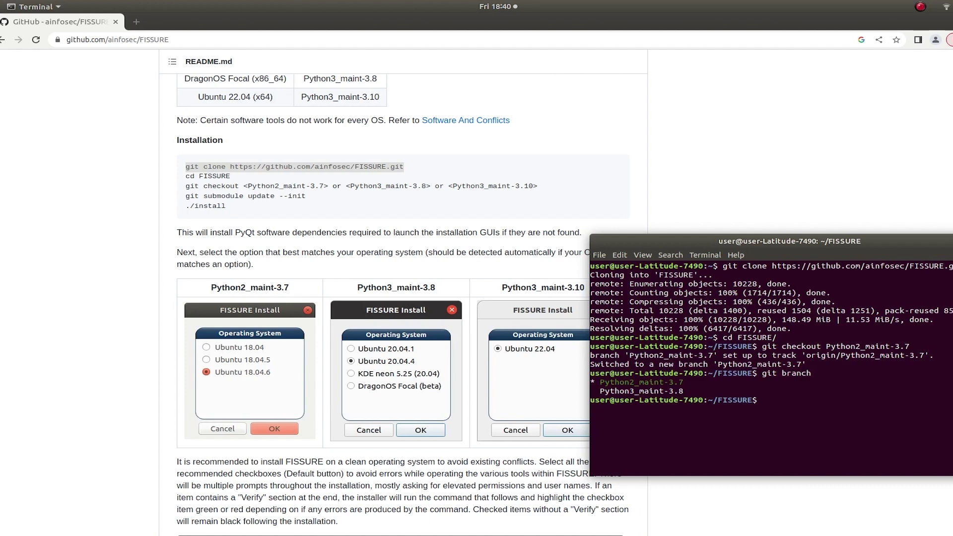
pyautogui.write('git submodule update --init')
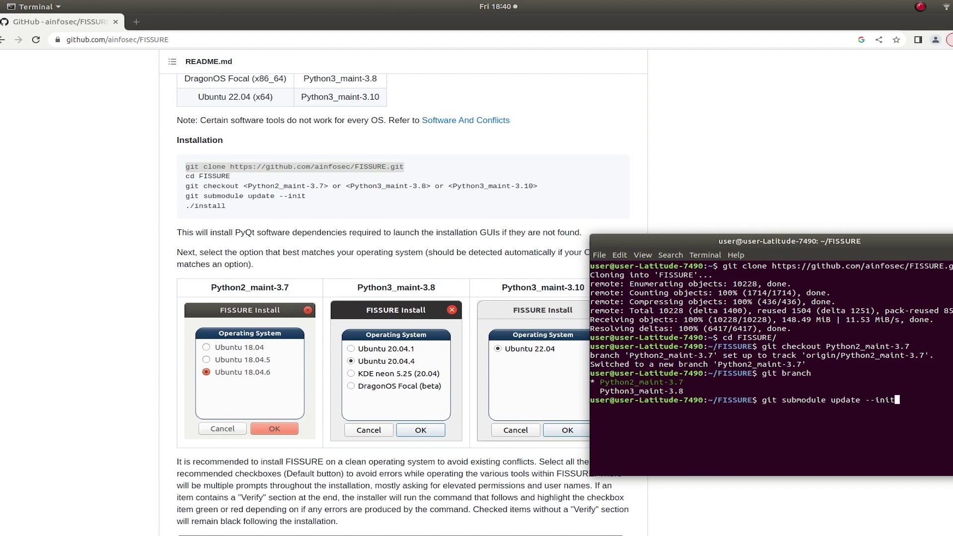
pyautogui.press('Return')
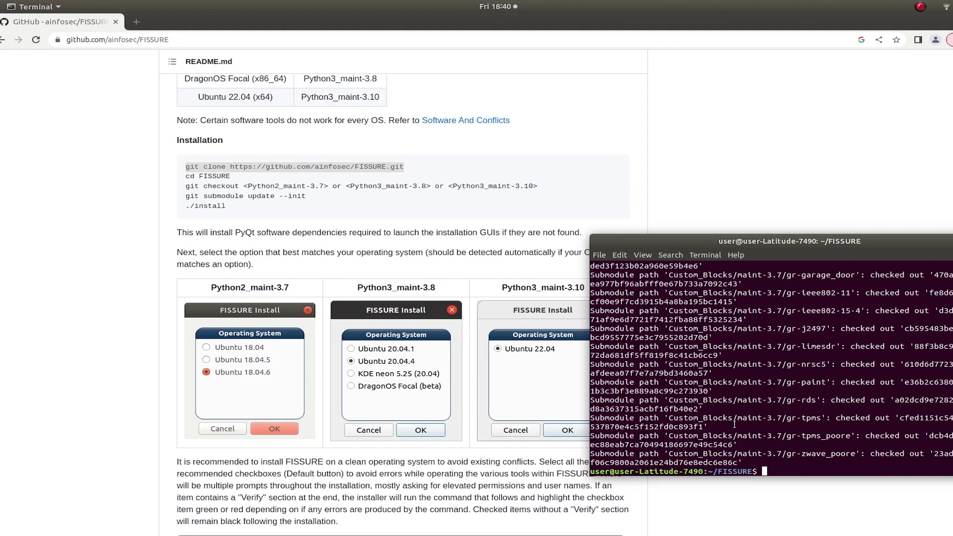
# - Run ./install and accept Ubuntu 18.04.6 as the operating system for the FISSURE installation
pyautogui.write('./install')
pyautogui.press('Return')
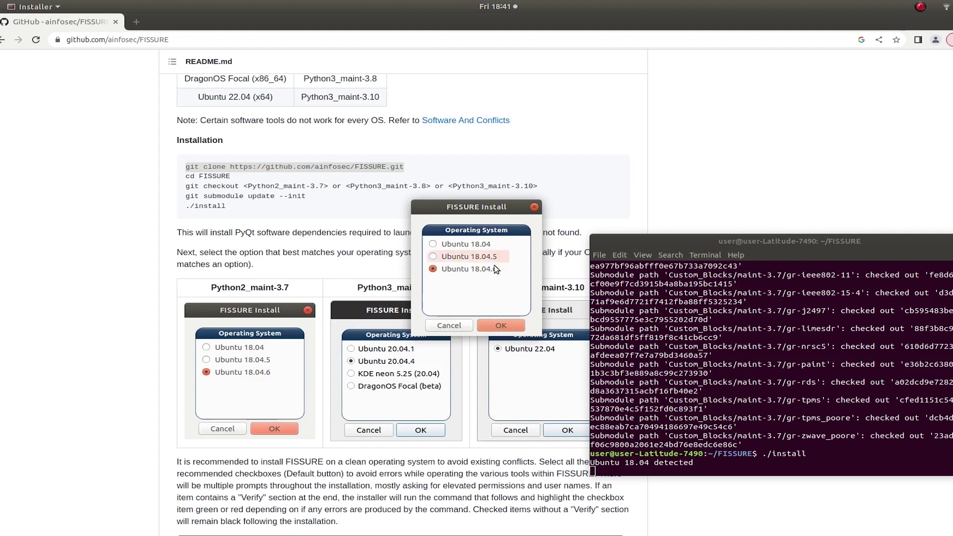
pyautogui.moveTo(456, 212); pyautogui.dragTo(723, 92)
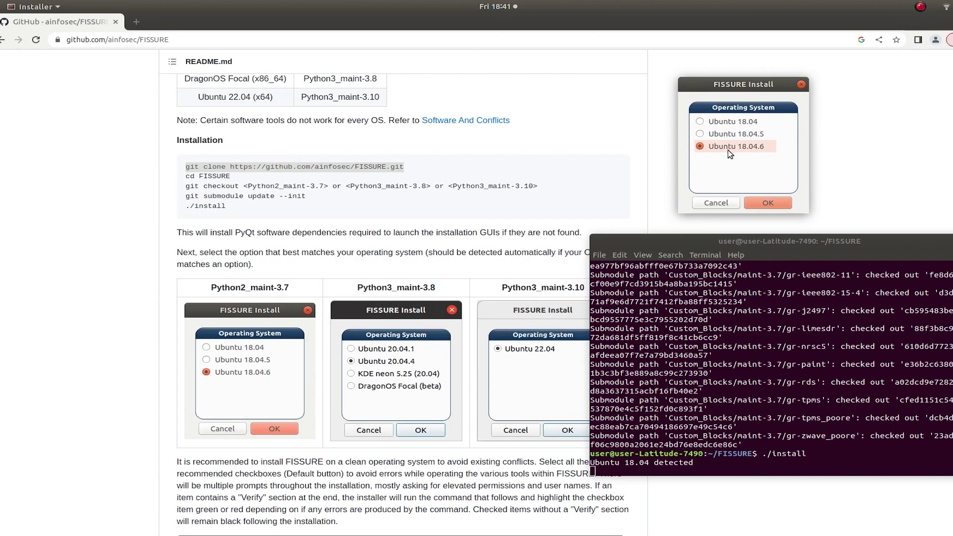
pyautogui.click(770, 202)
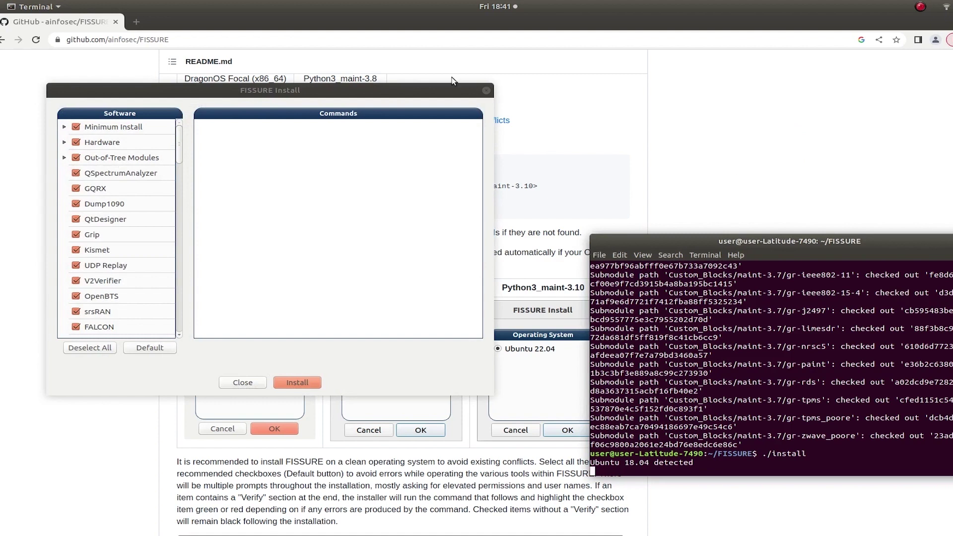
# - Expand the Minimum Install group and inspect the install commands of its items, from Misc. Dependencies through Wireshark
pyautogui.click(216, 147)
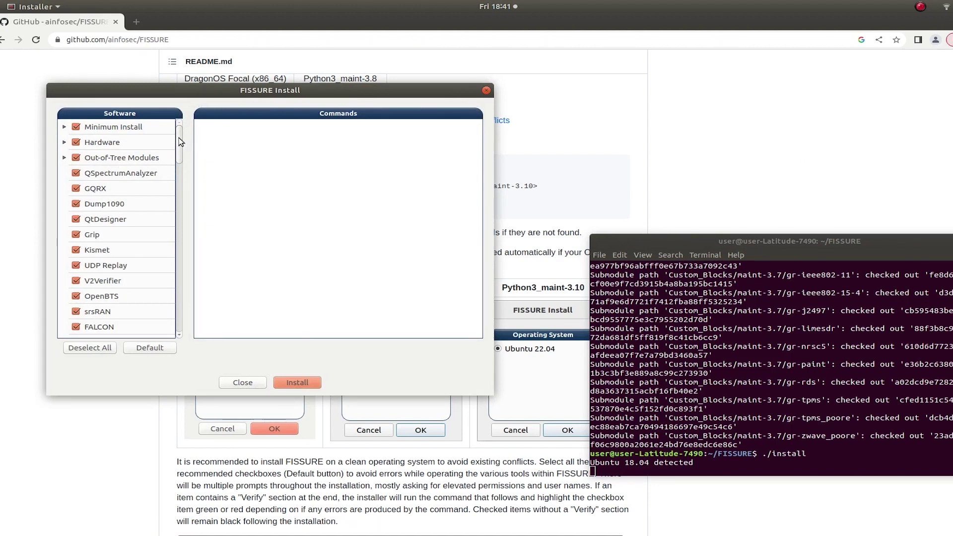
pyautogui.moveTo(180, 142)
pyautogui.mouseDown()
pyautogui.moveTo(177, 155)
pyautogui.moveTo(177, 125)
pyautogui.mouseUp()
pyautogui.click(64, 127)
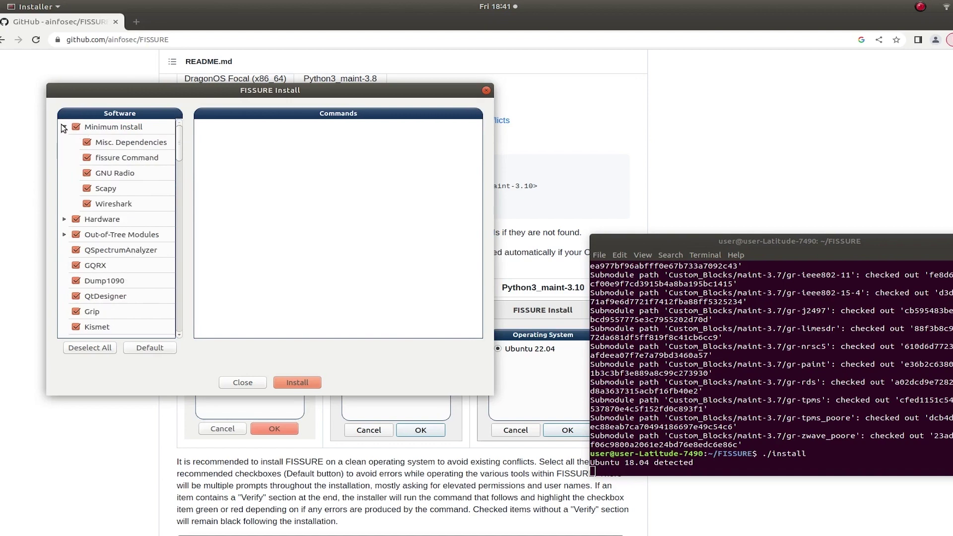
pyautogui.click(112, 141)
pyautogui.click(132, 166)
pyautogui.click(133, 178)
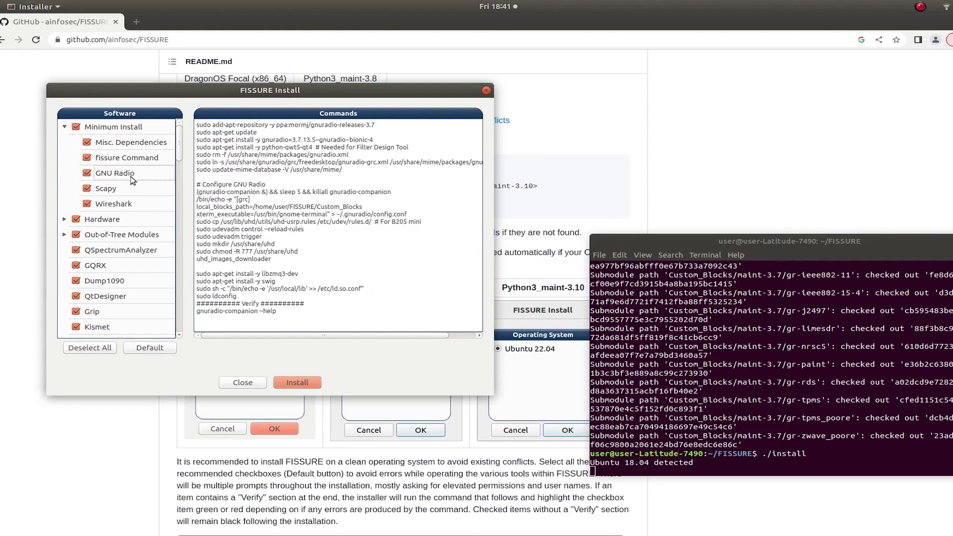
pyautogui.click(131, 187)
pyautogui.click(136, 203)
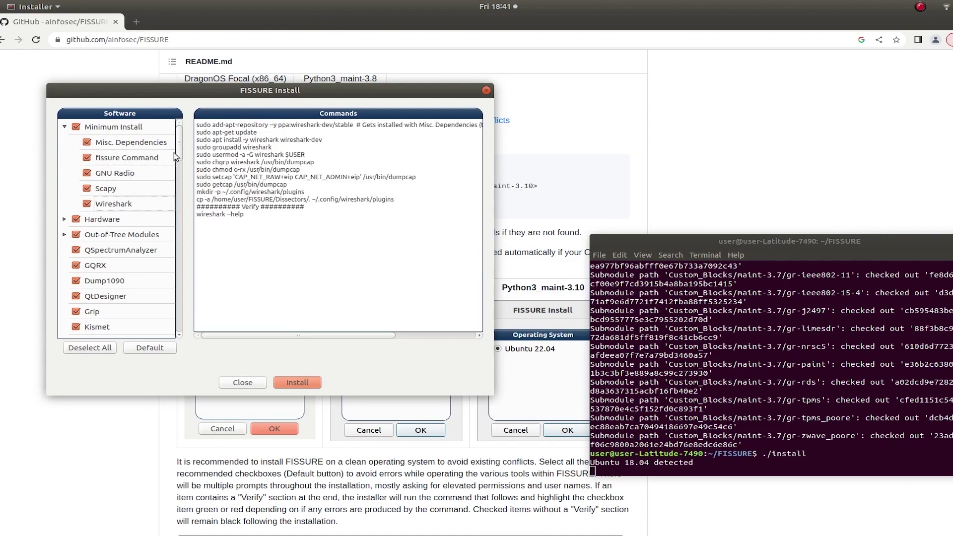
pyautogui.moveTo(178, 153)
pyautogui.mouseDown()
pyautogui.moveTo(183, 330)
pyautogui.moveTo(181, 149)
pyautogui.mouseUp()
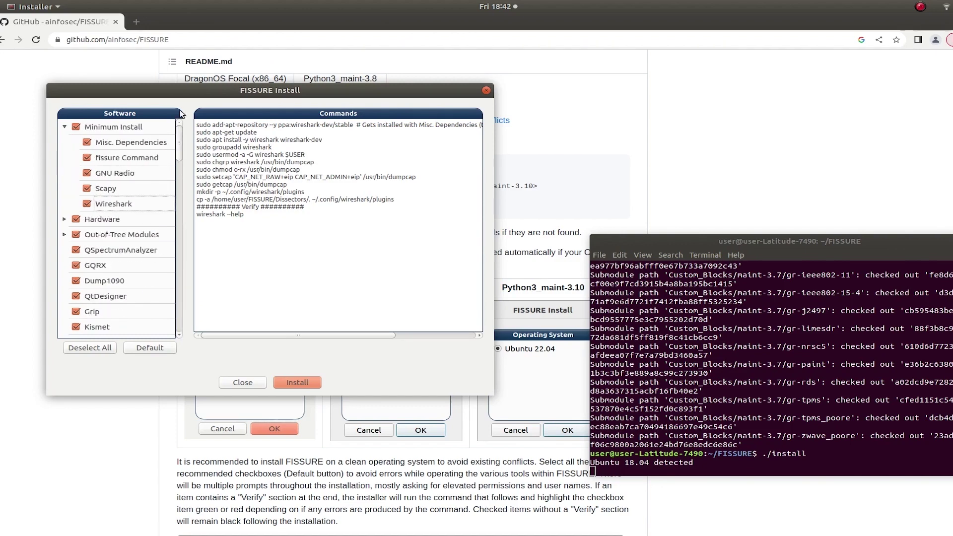
pyautogui.click(110, 128)
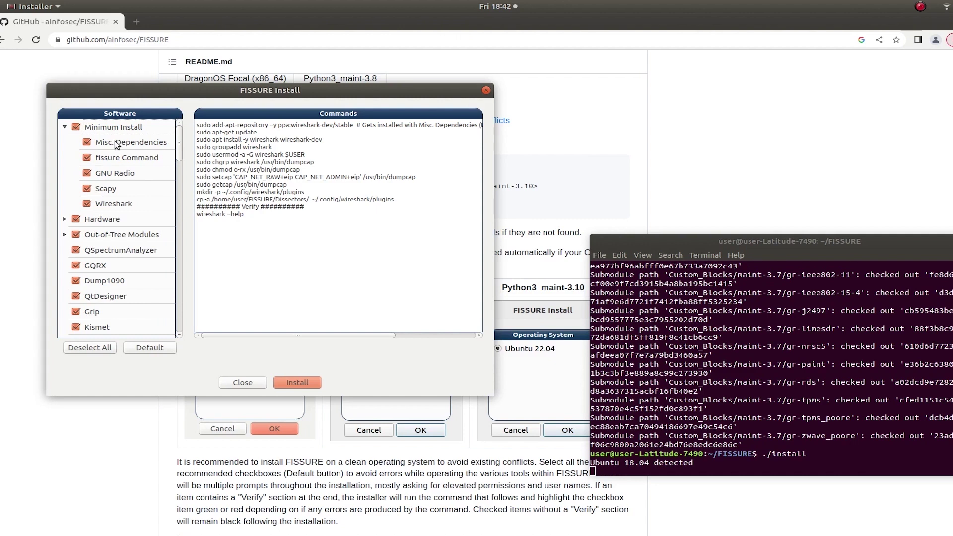
# - Expand the Hardware and Out-of-Tree Modules groups, look through their items and inspect the install commands for gr-ainfosec
pyautogui.click(64, 219)
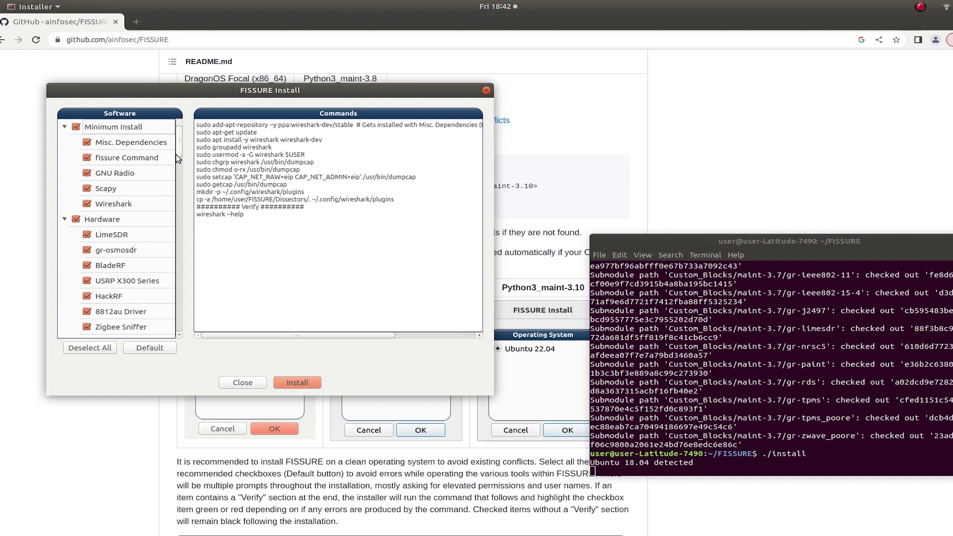
pyautogui.scroll(-1, 176, 159)
pyautogui.scroll(-3, 176, 164)
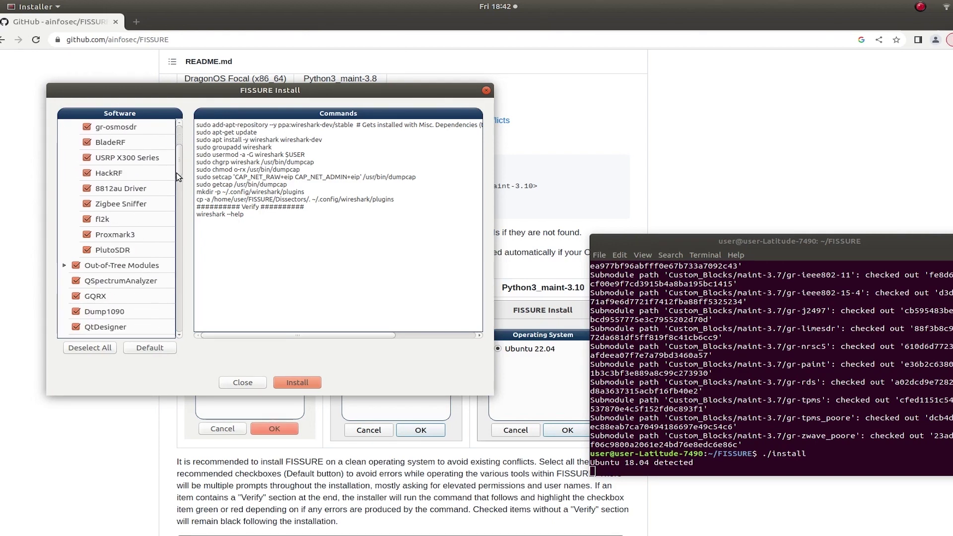
pyautogui.scroll(-2, 176, 174)
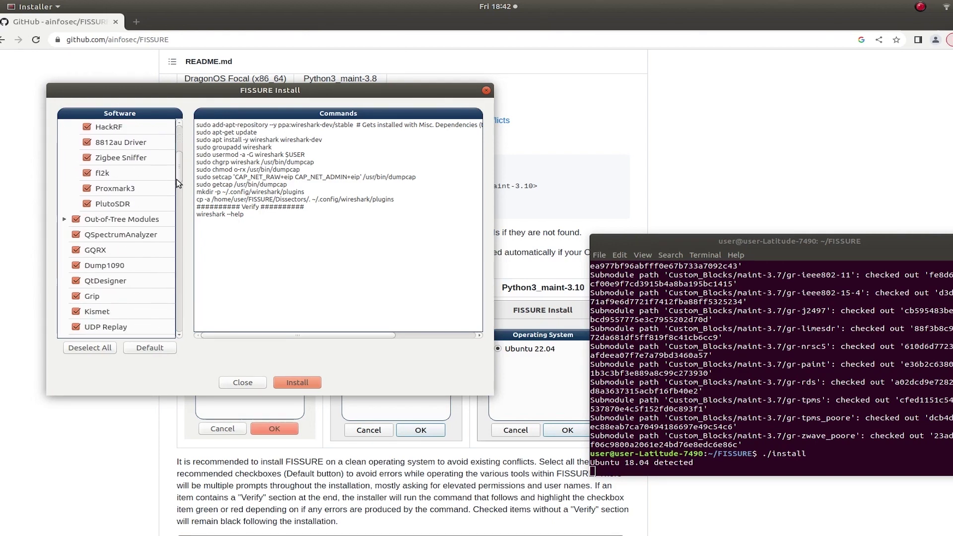
pyautogui.click(64, 220)
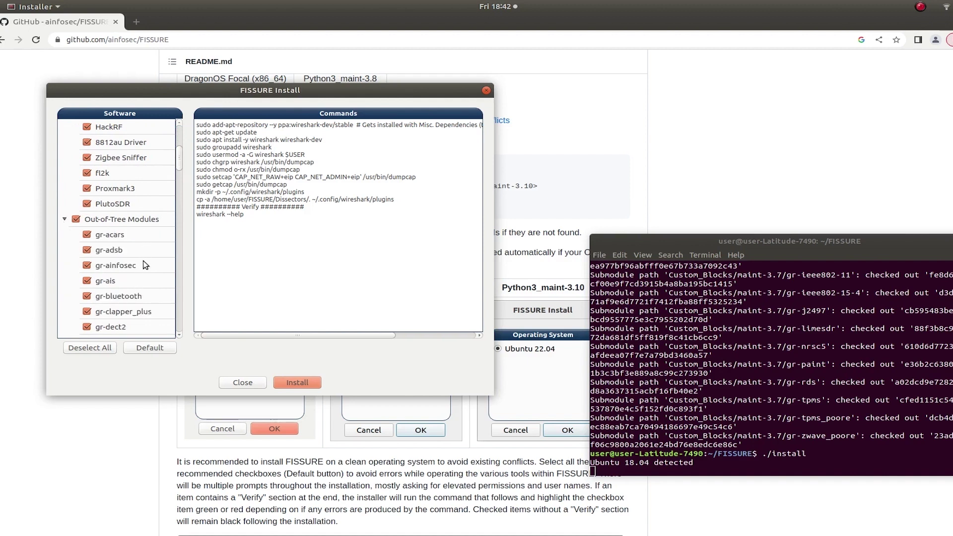
pyautogui.moveTo(180, 156)
pyautogui.mouseDown()
pyautogui.moveTo(180, 127)
pyautogui.moveTo(180, 165)
pyautogui.mouseUp()
pyautogui.click(127, 205)
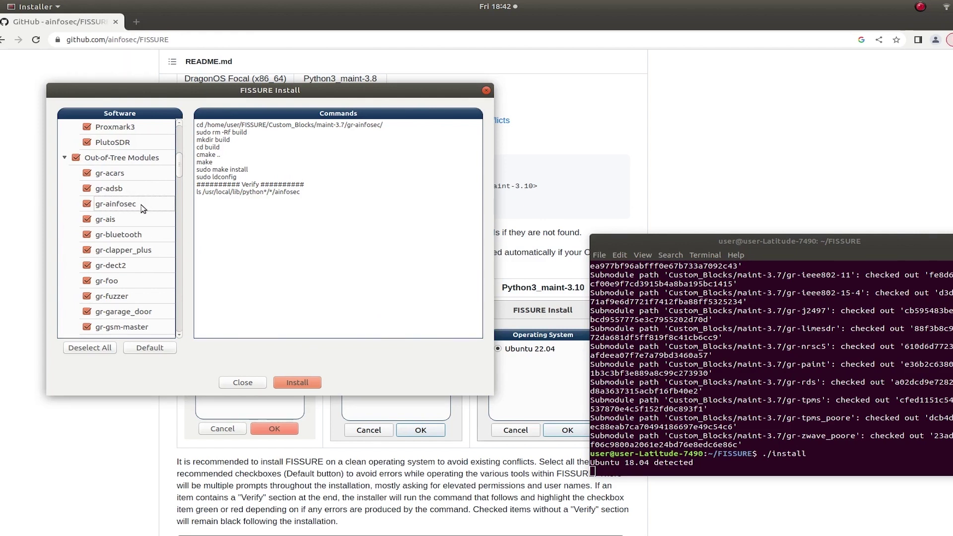
pyautogui.scroll(6, 181, 170)
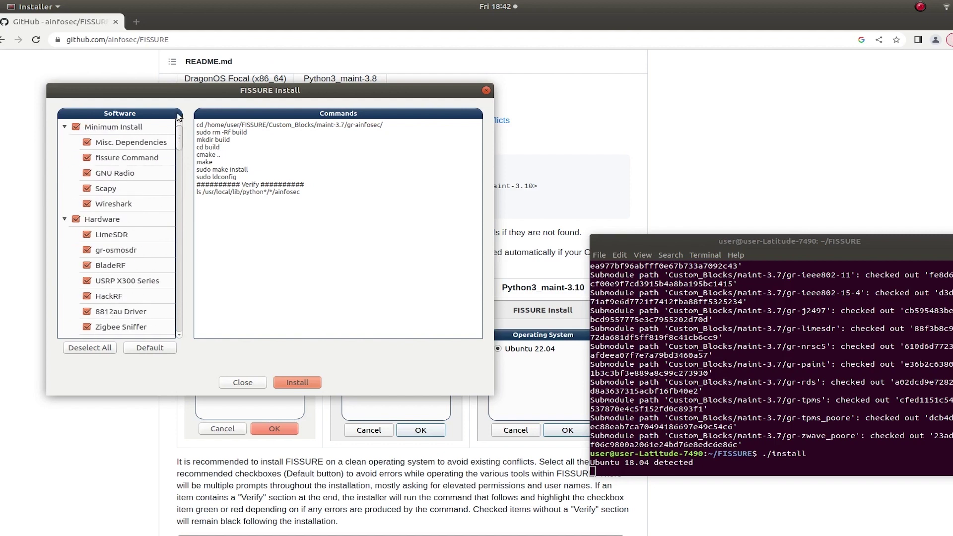
# - Deselect all software items, restore the default selection and check it through the whole software list
pyautogui.click(91, 349)
pyautogui.click(131, 348)
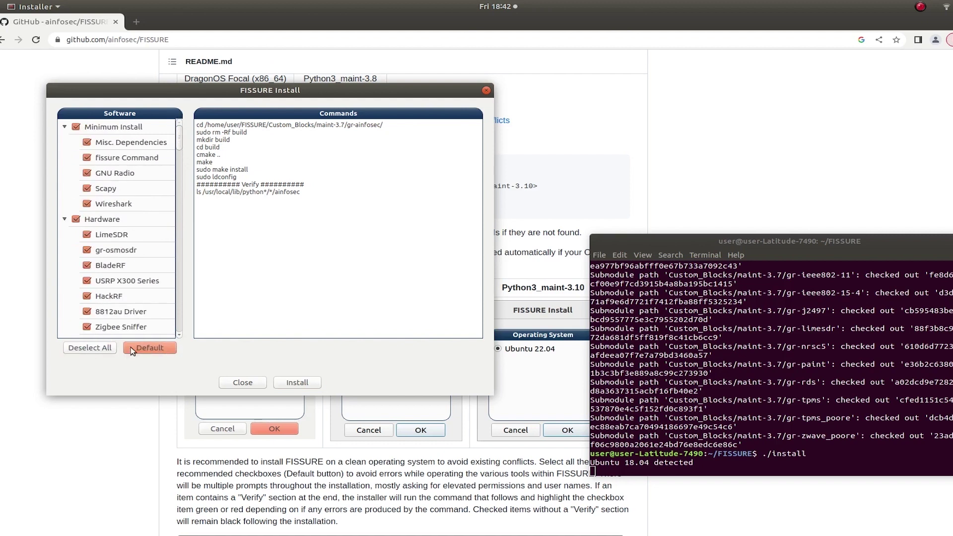
pyautogui.scroll(-5, 179, 216)
pyautogui.scroll(3, 179, 216)
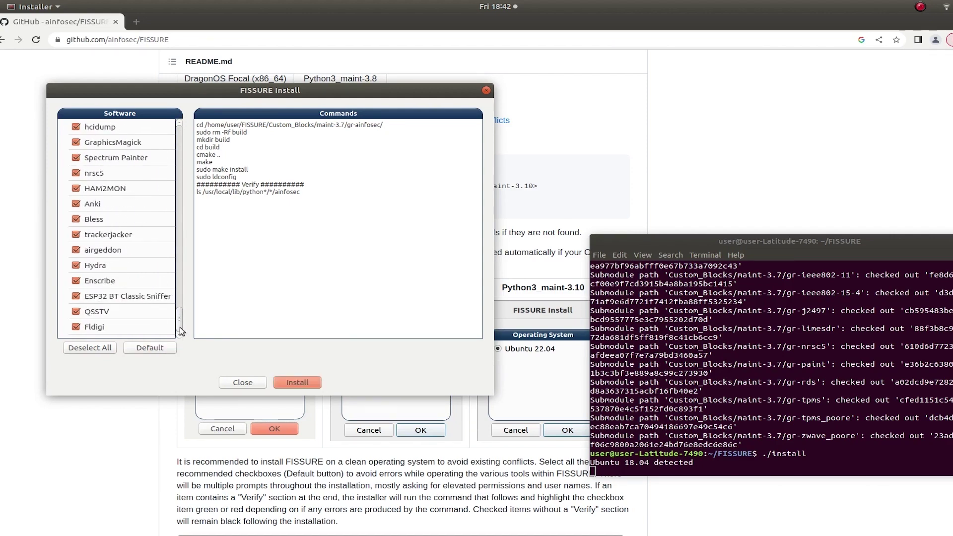
pyautogui.scroll(3, 184, 154)
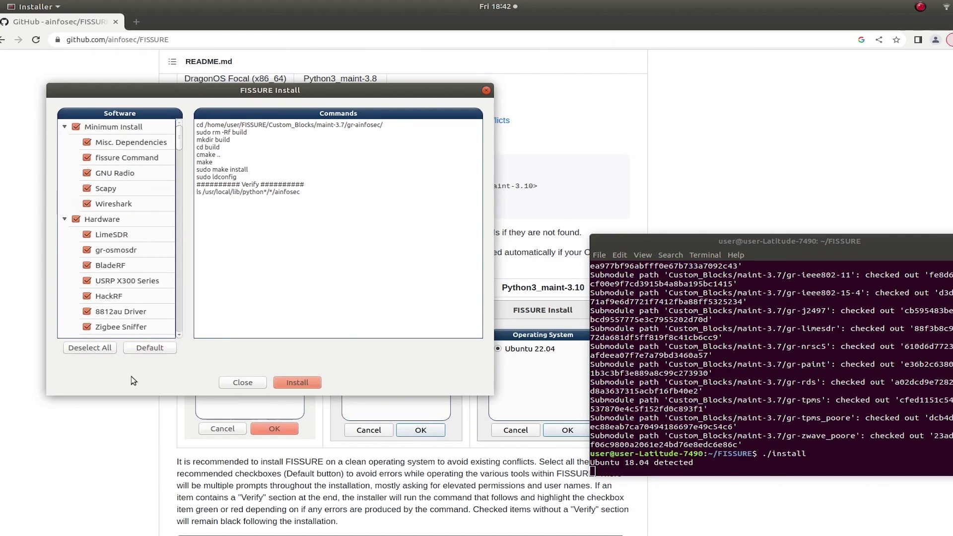
# - Clear every software checkbox and restore the default selection again
pyautogui.click(104, 347)
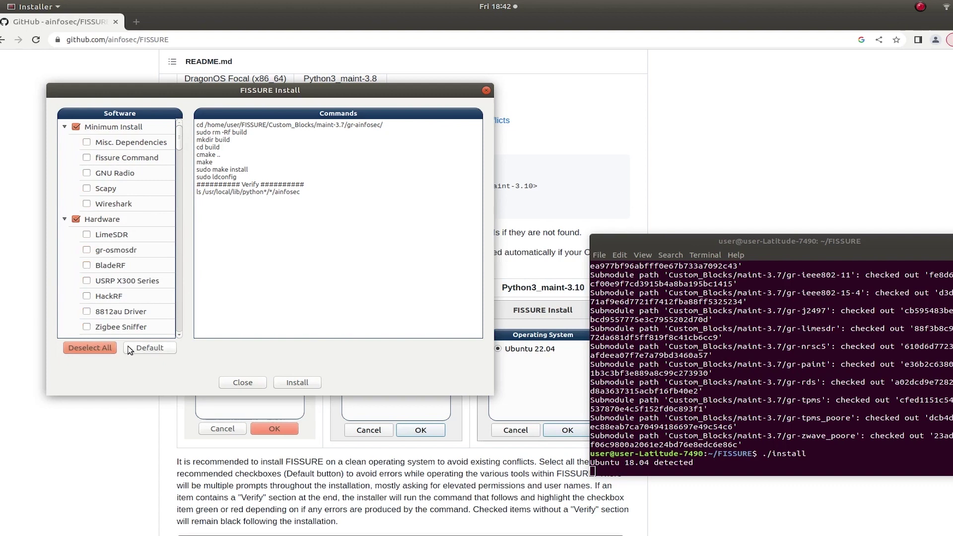
pyautogui.click(130, 349)
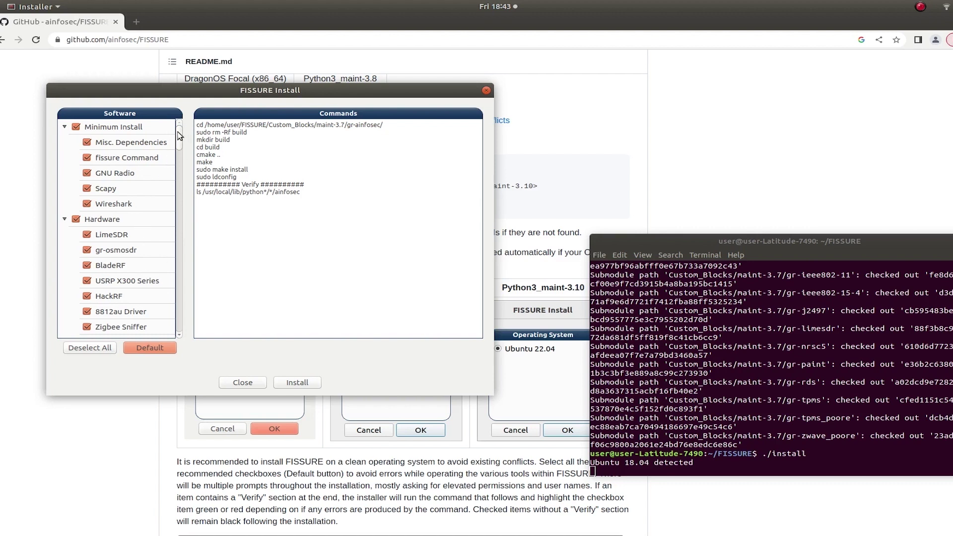
pyautogui.moveTo(179, 136)
pyautogui.mouseDown()
pyautogui.moveTo(179, 328)
pyautogui.moveTo(192, 163)
pyautogui.moveTo(186, 127)
pyautogui.mouseUp()
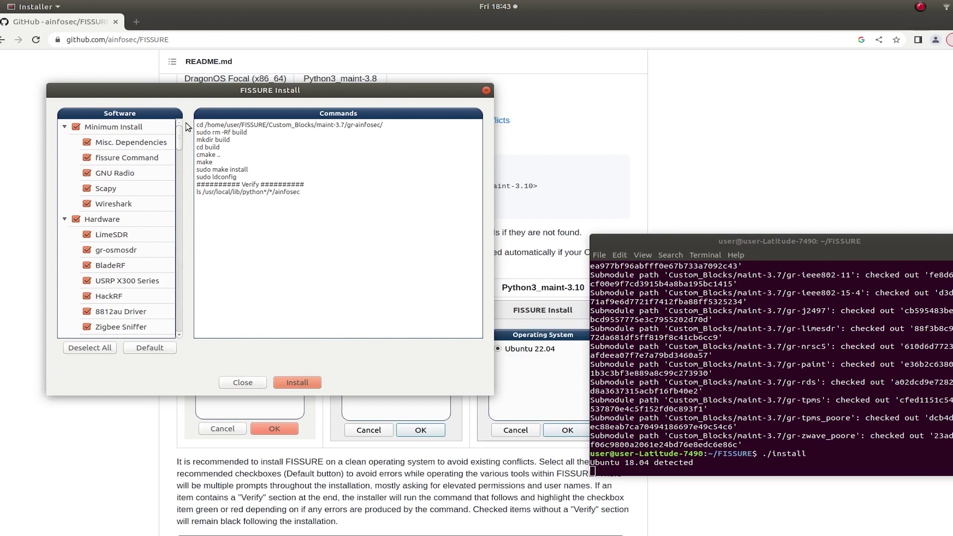
# - Inspect the install commands of the Minimum Install items and of the Hardware items from LimeSDR through USRP X300 Series
pyautogui.click(130, 145)
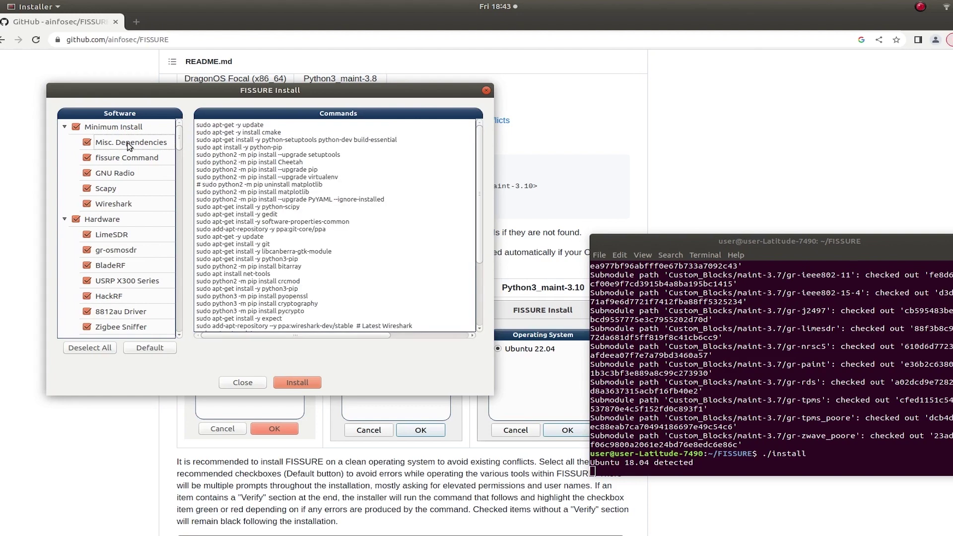
pyautogui.click(129, 162)
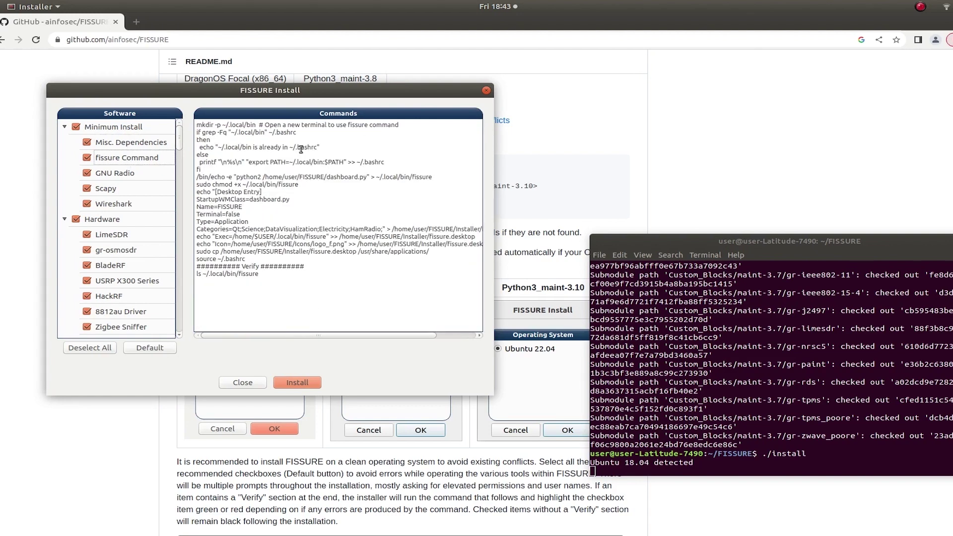
pyautogui.click(125, 185)
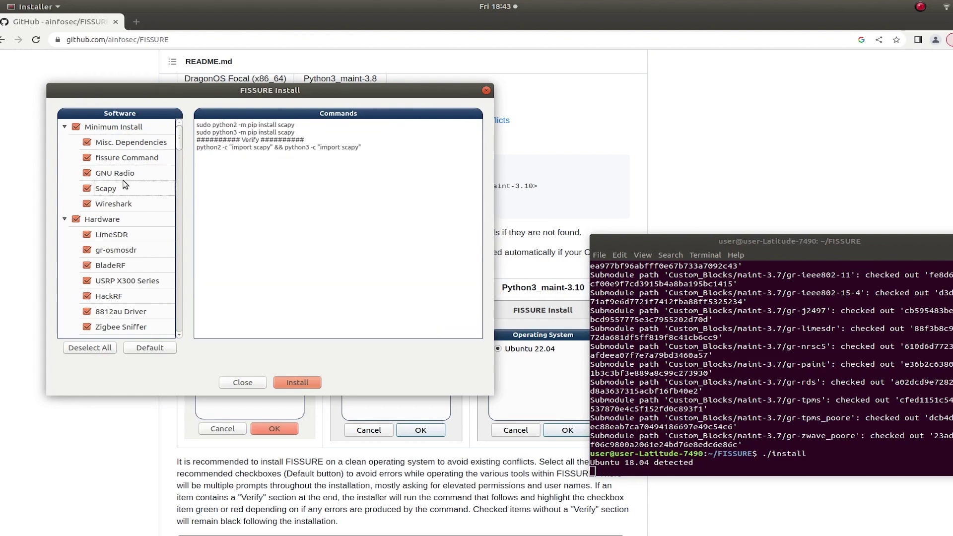
pyautogui.click(122, 204)
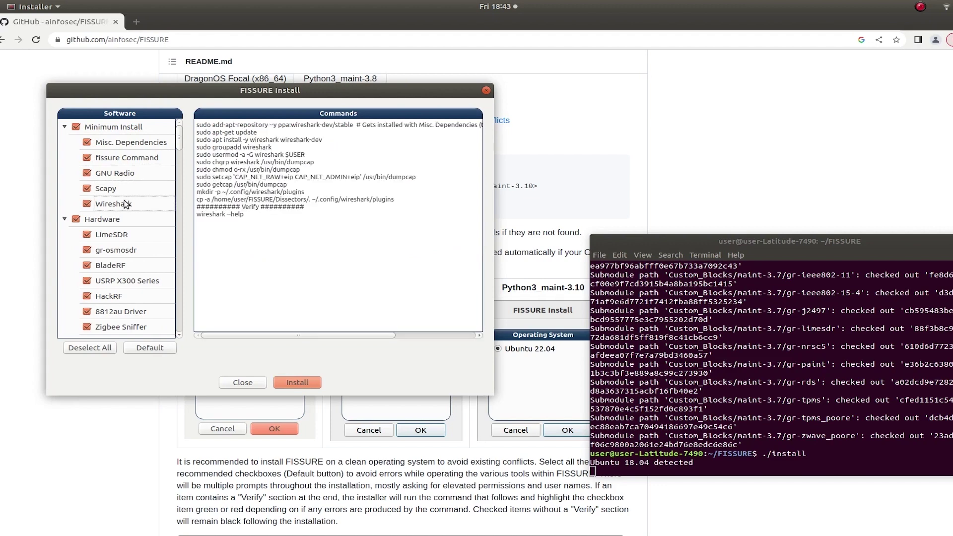
pyautogui.click(111, 238)
pyautogui.click(127, 251)
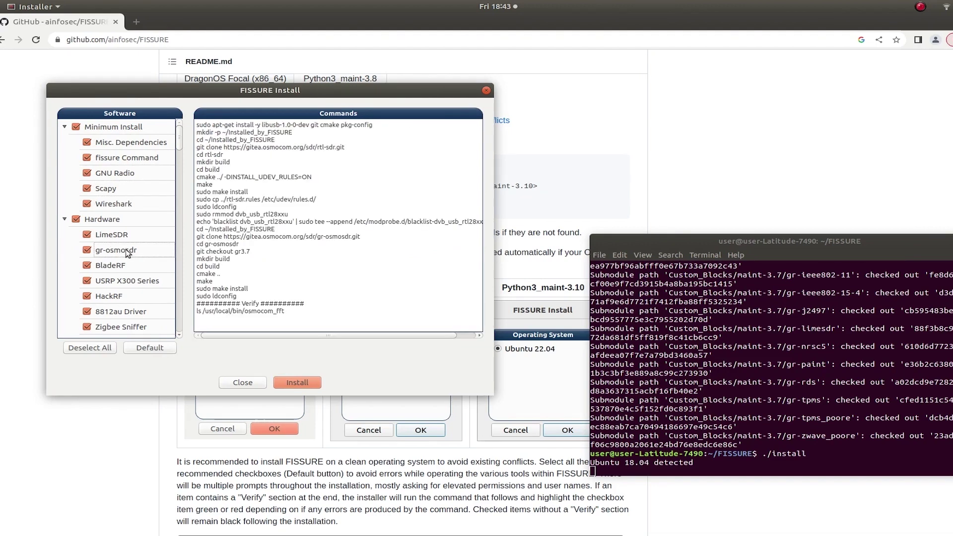
pyautogui.click(128, 269)
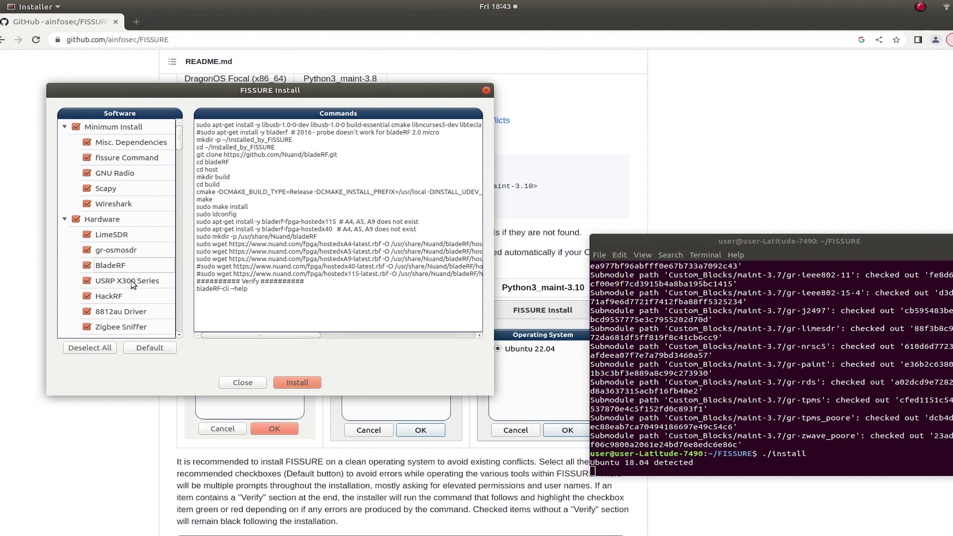
pyautogui.click(132, 281)
# - Inspect the install commands of the out-of-tree modules gr-acars and gr-adsb and of OpenBTS and srsRAN
pyautogui.moveTo(179, 140); pyautogui.dragTo(179, 165)
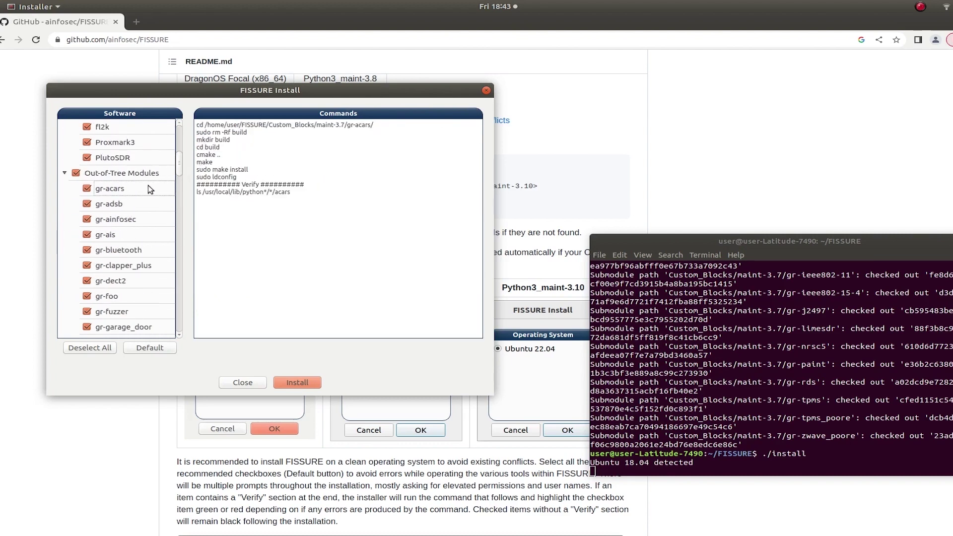
pyautogui.click(142, 202)
pyautogui.moveTo(180, 165); pyautogui.dragTo(178, 223)
pyautogui.click(144, 207)
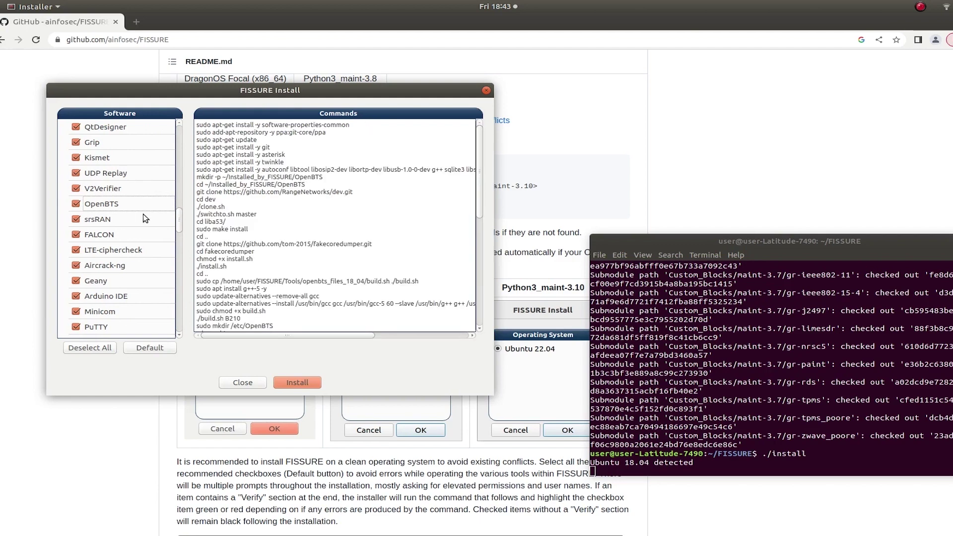
pyautogui.click(143, 219)
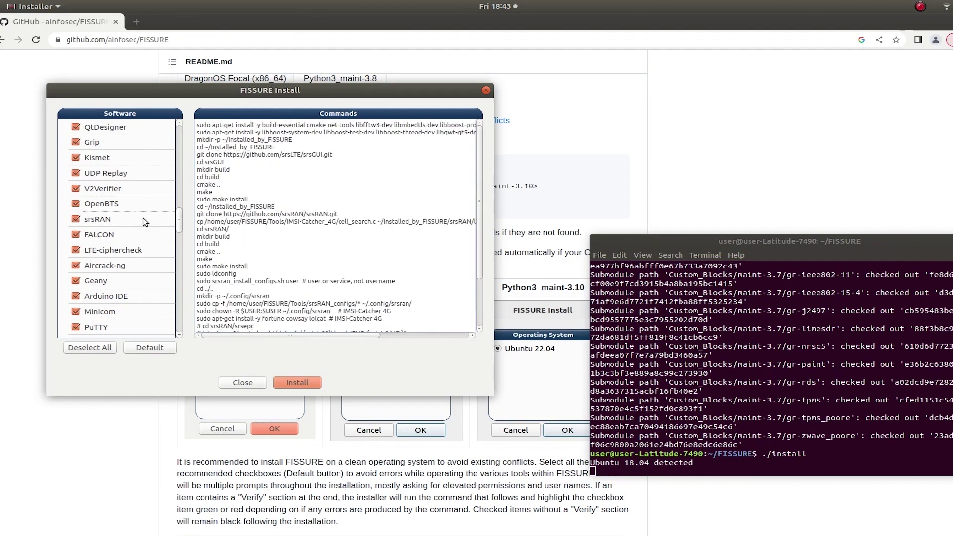
# - Look through the remaining software down to Fldigi, and inspect the install commands for GNU Radio
pyautogui.moveTo(179, 215); pyautogui.dragTo(180, 258)
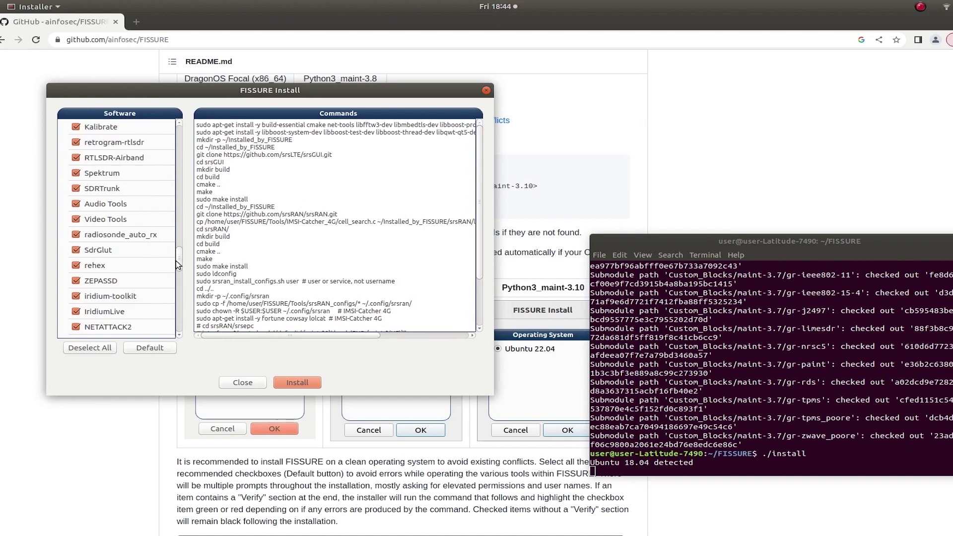
pyautogui.moveTo(178, 261); pyautogui.dragTo(177, 324)
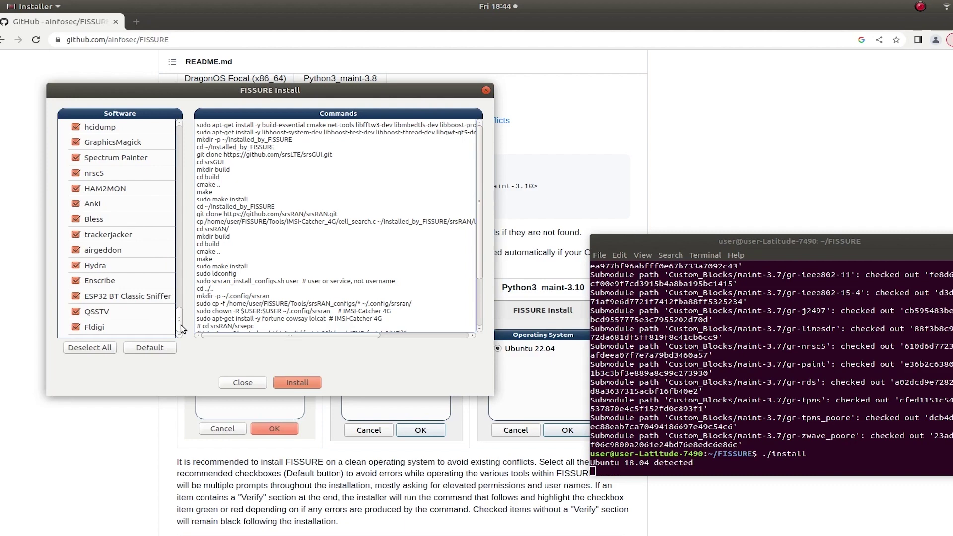
pyautogui.scroll(1, 181, 329)
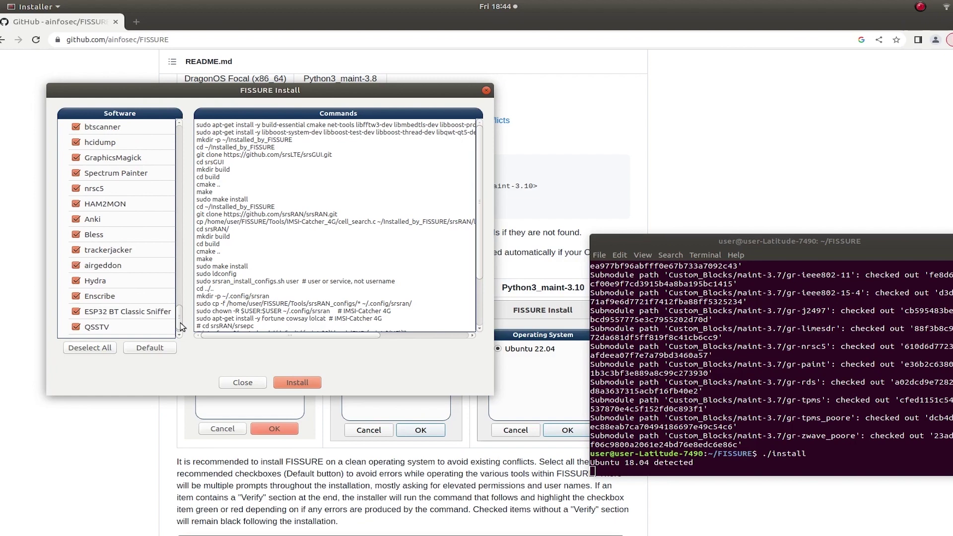
pyautogui.scroll(-1, 182, 330)
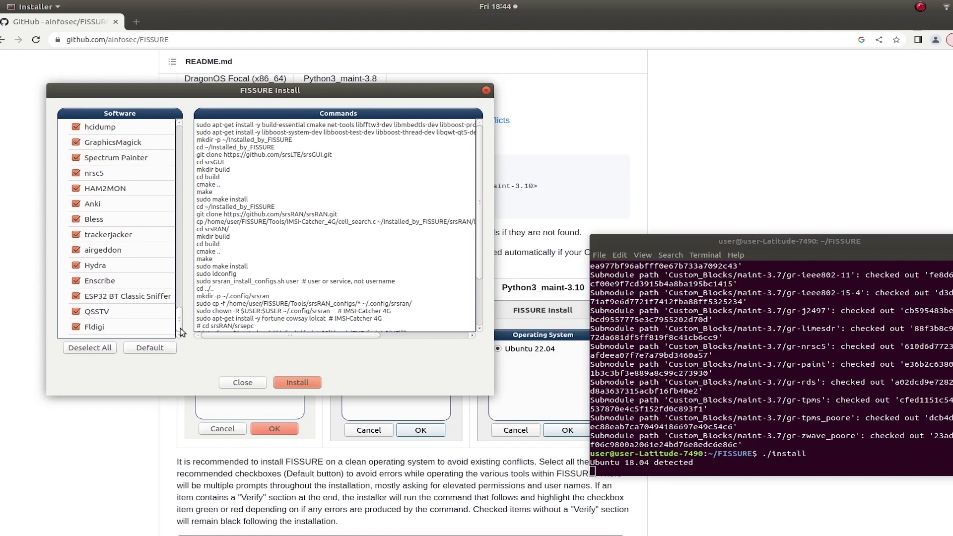
pyautogui.moveTo(179, 327); pyautogui.dragTo(192, 139)
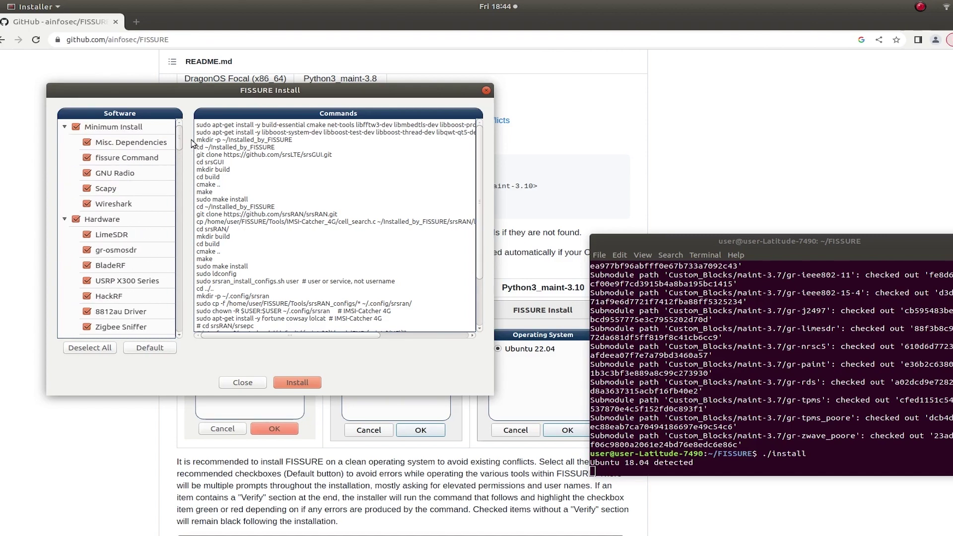
pyautogui.click(134, 178)
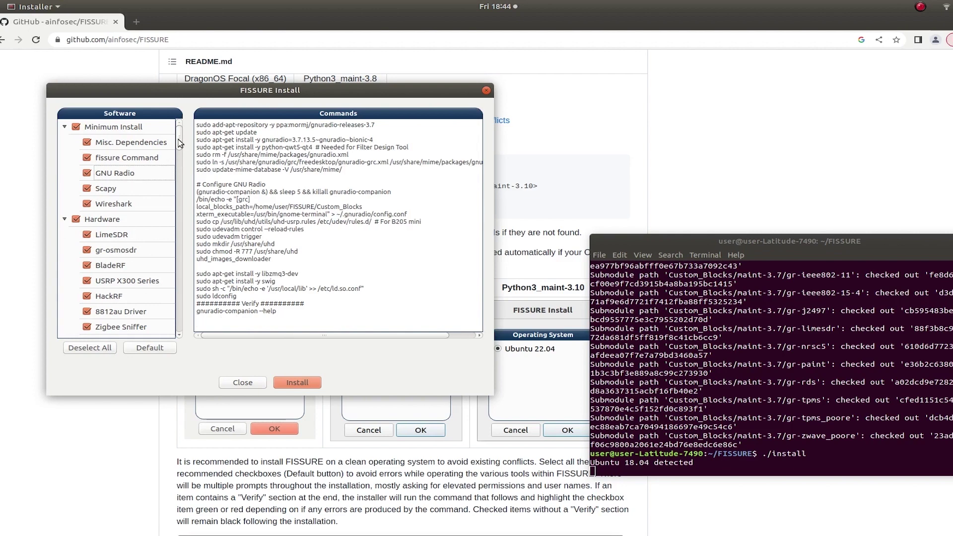
# - Deselect all software and select only Anki and Bless for installation
pyautogui.moveTo(181, 135); pyautogui.dragTo(181, 162)
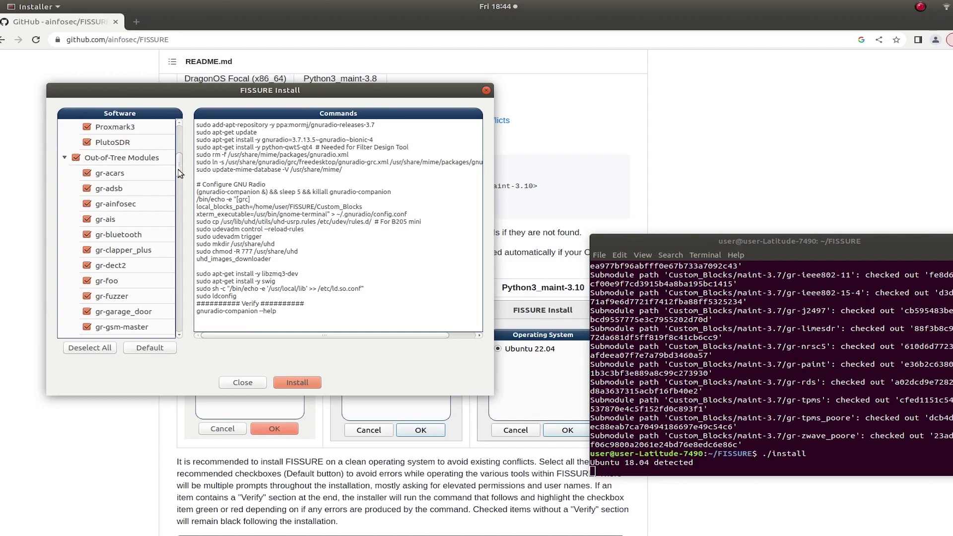
pyautogui.moveTo(177, 169); pyautogui.dragTo(190, 309)
pyautogui.click(111, 348)
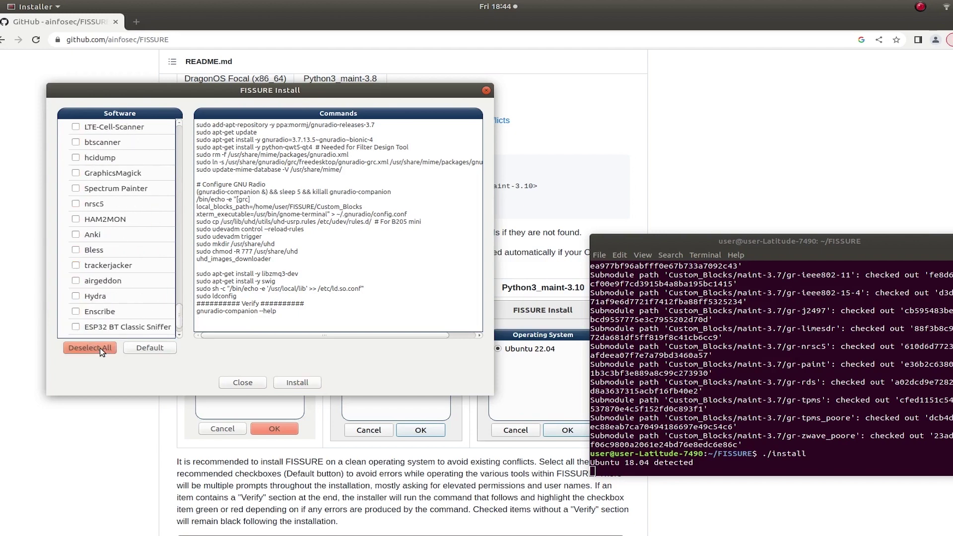
pyautogui.click(76, 235)
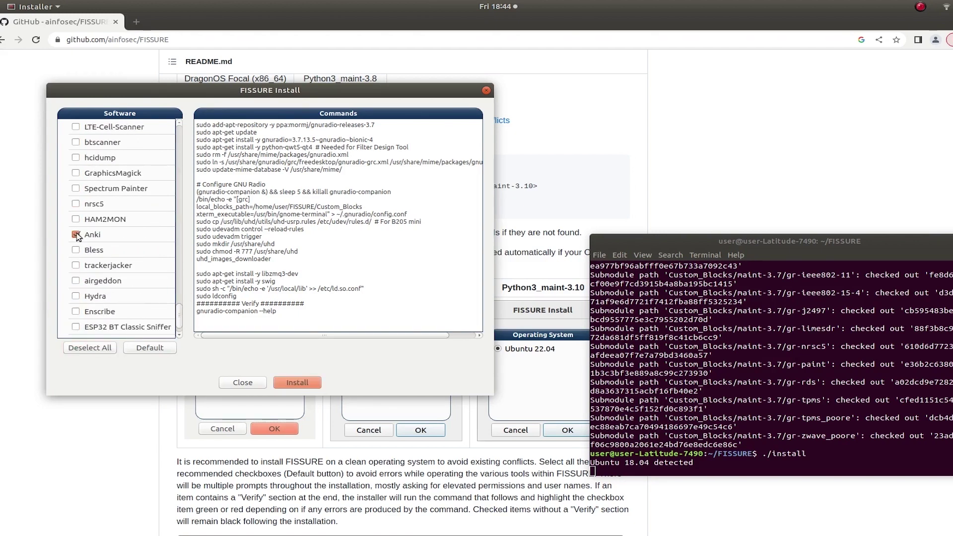
pyautogui.click(76, 250)
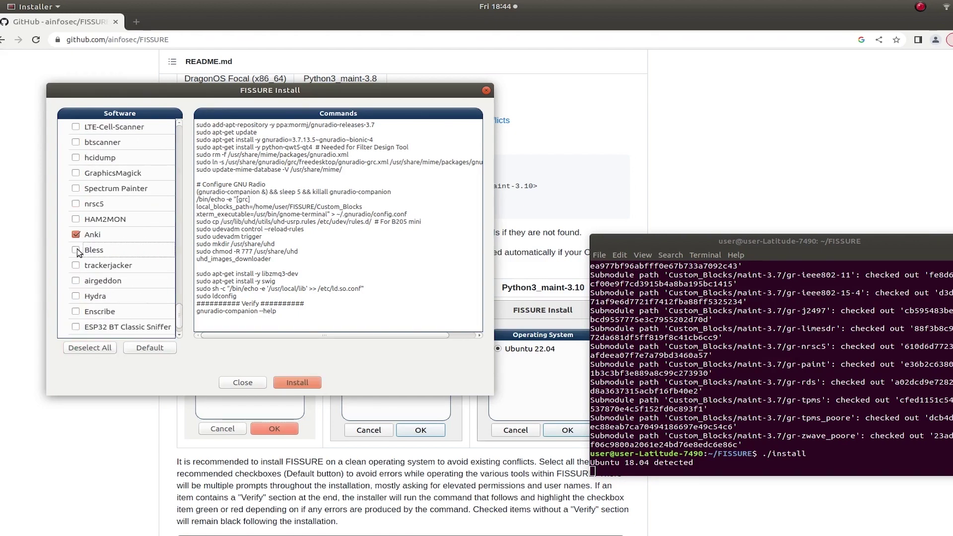
# - Start installing the selected software and enter the sudo password in the terminal
pyautogui.click(294, 382)
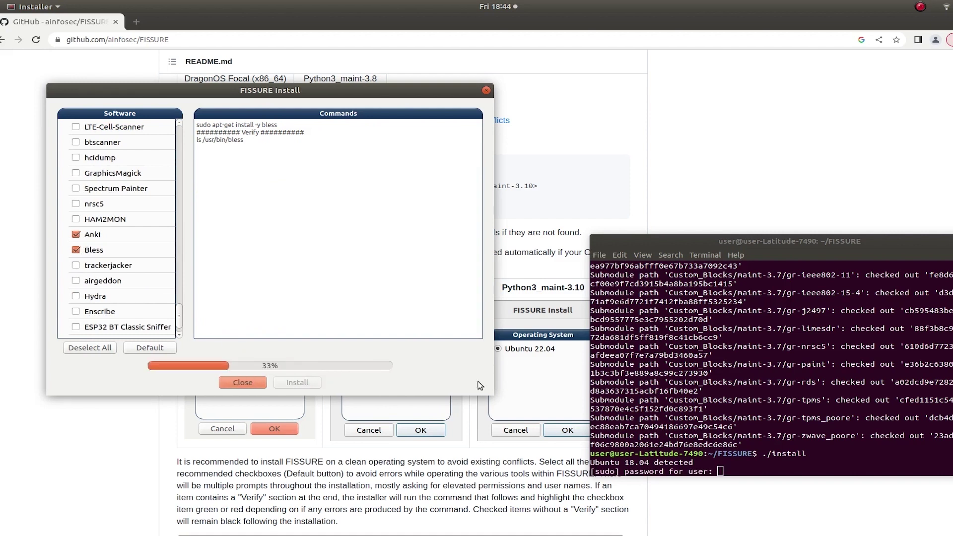
pyautogui.click(657, 393)
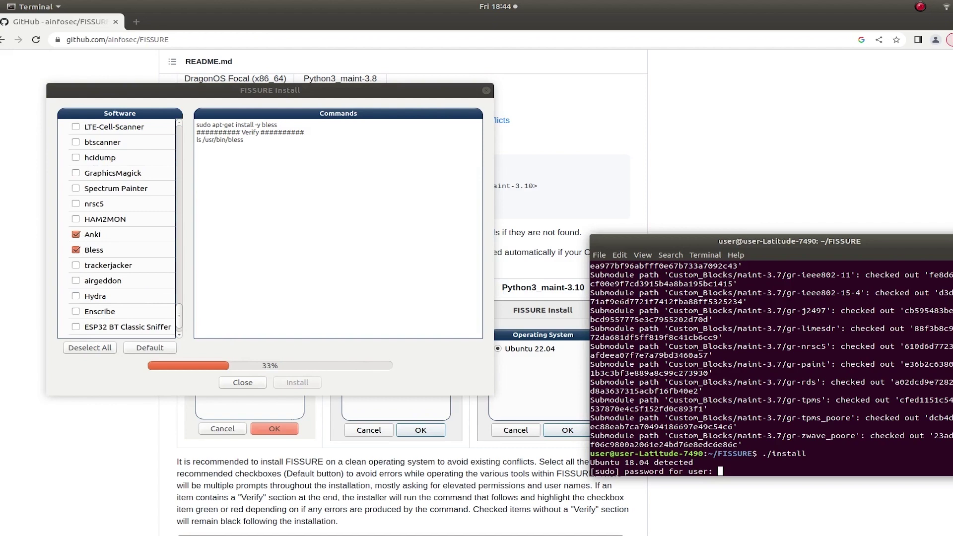
pyautogui.press('Return')
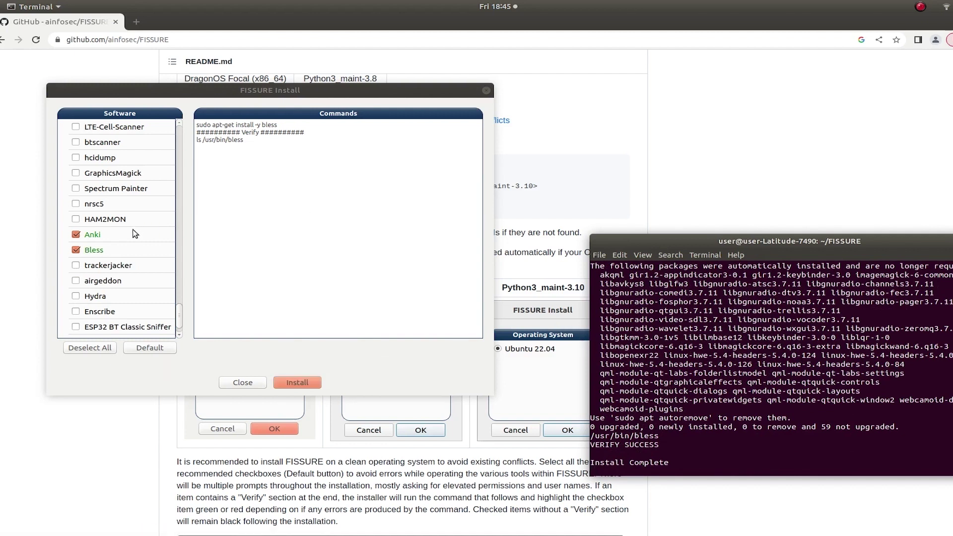
# - Examine the install command and the Verify command listed for Anki
pyautogui.click(115, 234)
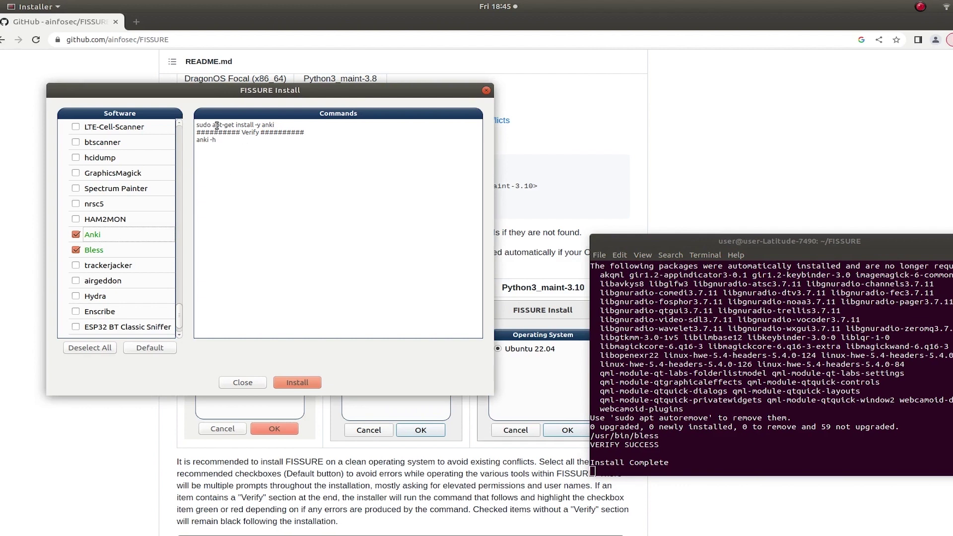
pyautogui.moveTo(197, 124); pyautogui.dragTo(291, 133)
pyautogui.click(290, 132)
pyautogui.moveTo(222, 143); pyautogui.dragTo(194, 138)
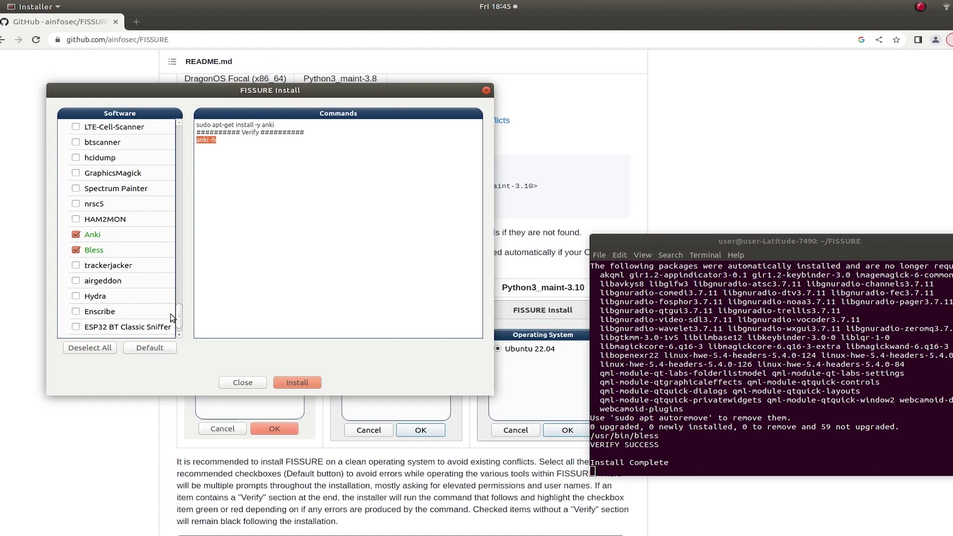
pyautogui.moveTo(171, 314); pyautogui.dragTo(184, 335)
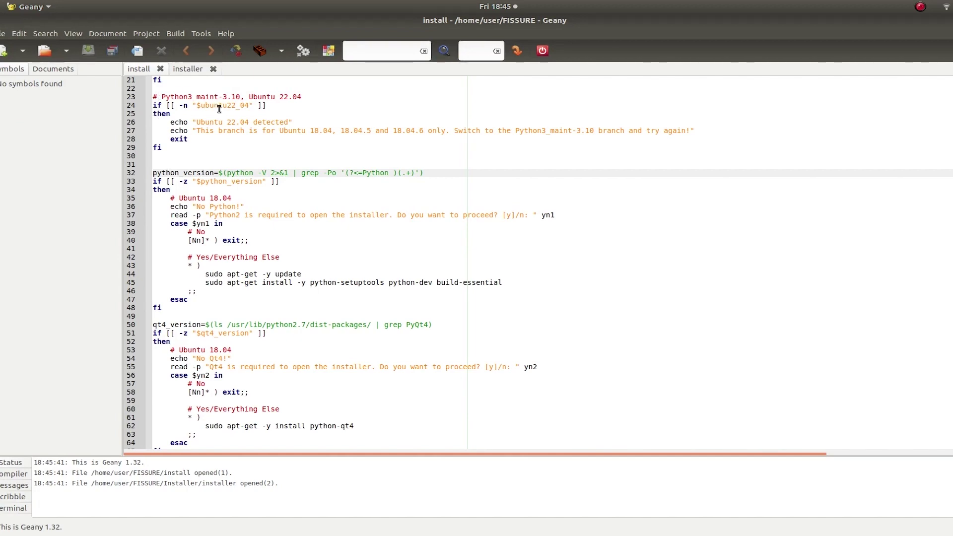
# - In Geany, examine the operating system and Python version checks in the install script
pyautogui.scroll(5, 219, 109)
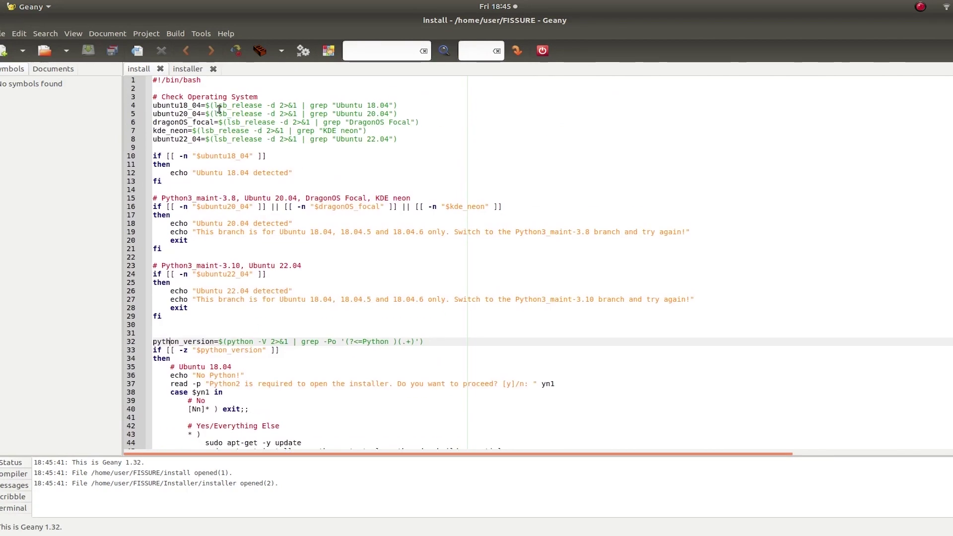
pyautogui.scroll(-1, 219, 109)
pyautogui.scroll(-3, 219, 109)
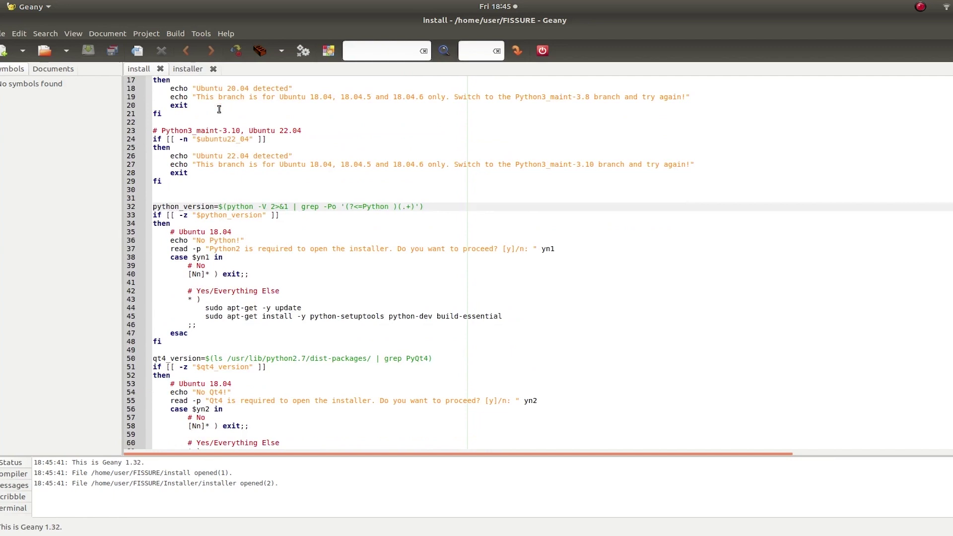
pyautogui.scroll(-3, 219, 109)
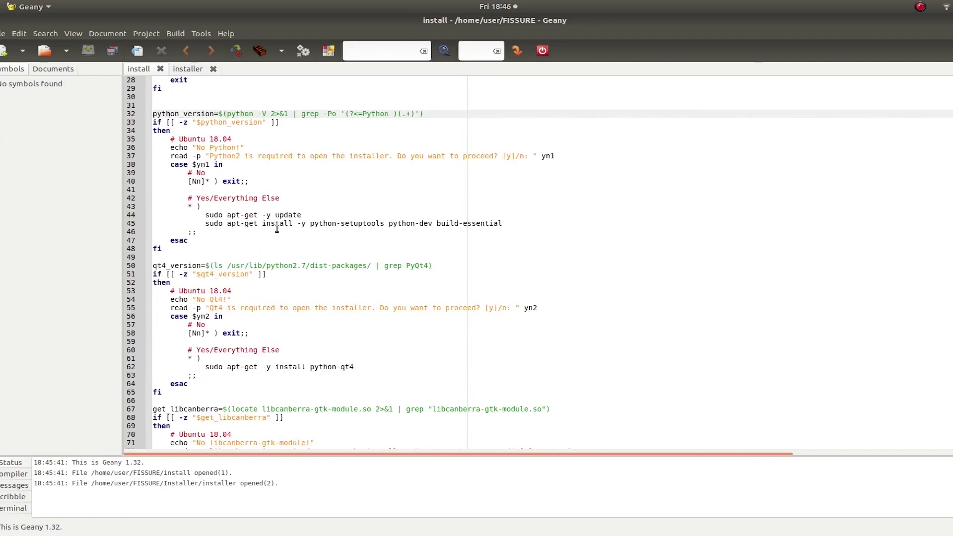
# - Examine the apt-get commands in the install script that install python-qt4, the Python setup packages and libcanberra-gtk-module
pyautogui.click(276, 368)
pyautogui.moveTo(276, 368); pyautogui.dragTo(363, 368)
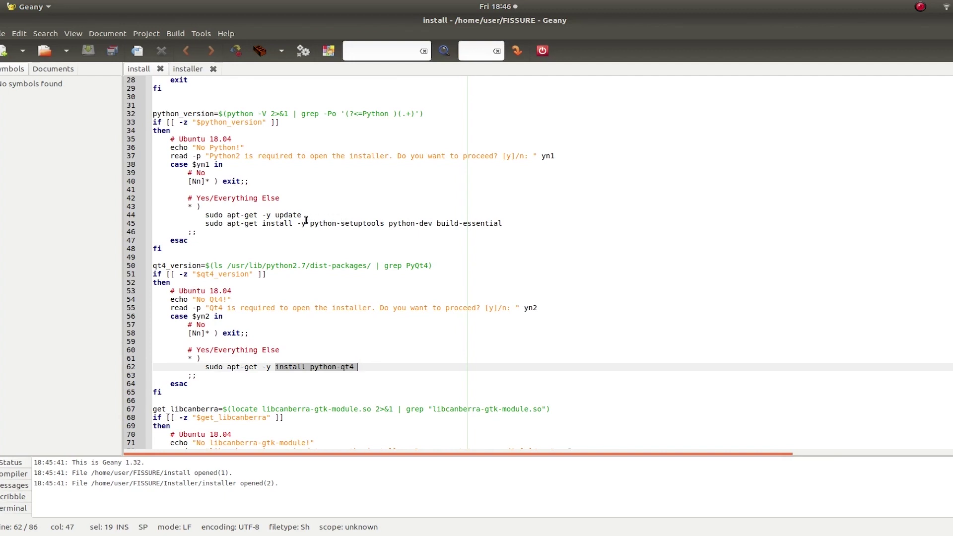
pyautogui.moveTo(297, 223); pyautogui.dragTo(489, 229)
pyautogui.click(481, 255)
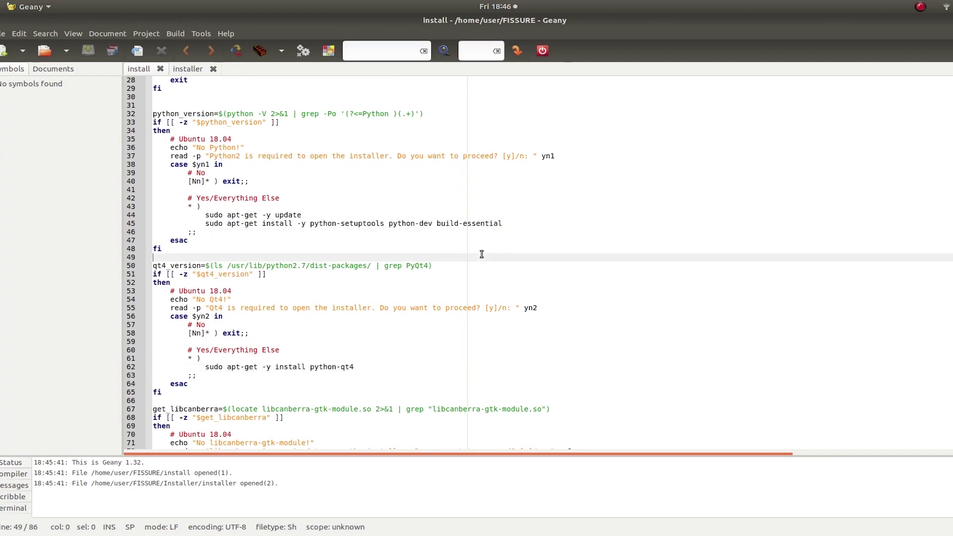
pyautogui.scroll(-2, 481, 254)
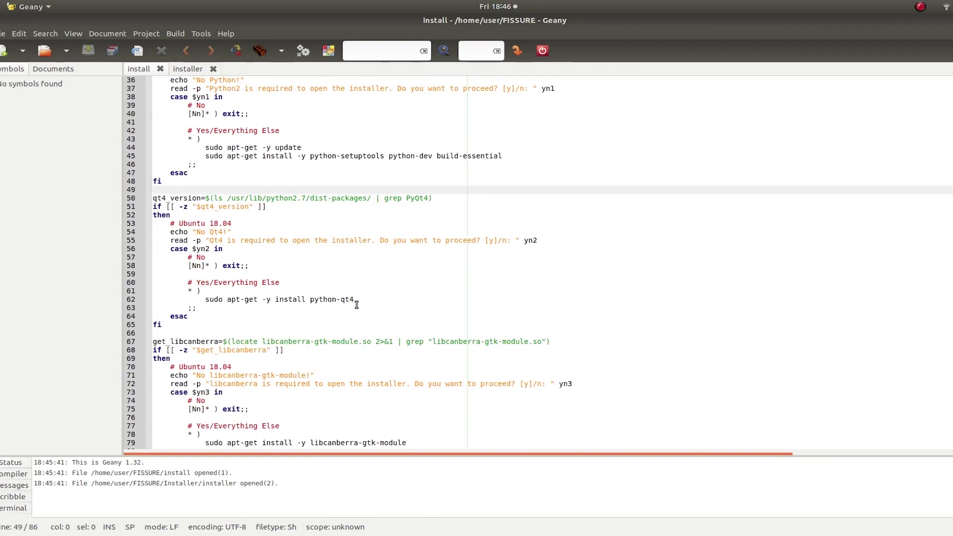
pyautogui.scroll(1, 356, 305)
# - Switch to the installer script and examine its larger_categories list and the start of the Ubuntu 18.04 programs section
pyautogui.click(183, 72)
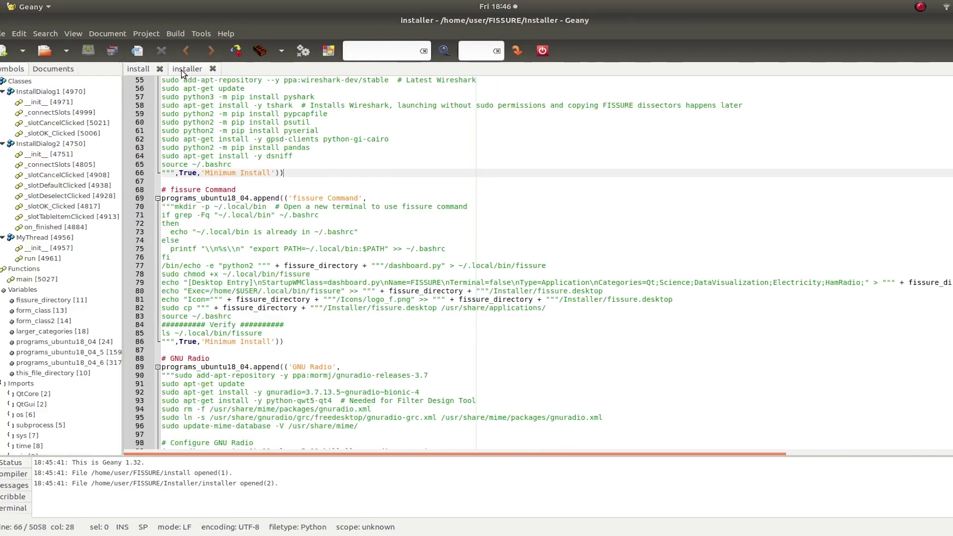
pyautogui.scroll(15, 336, 247)
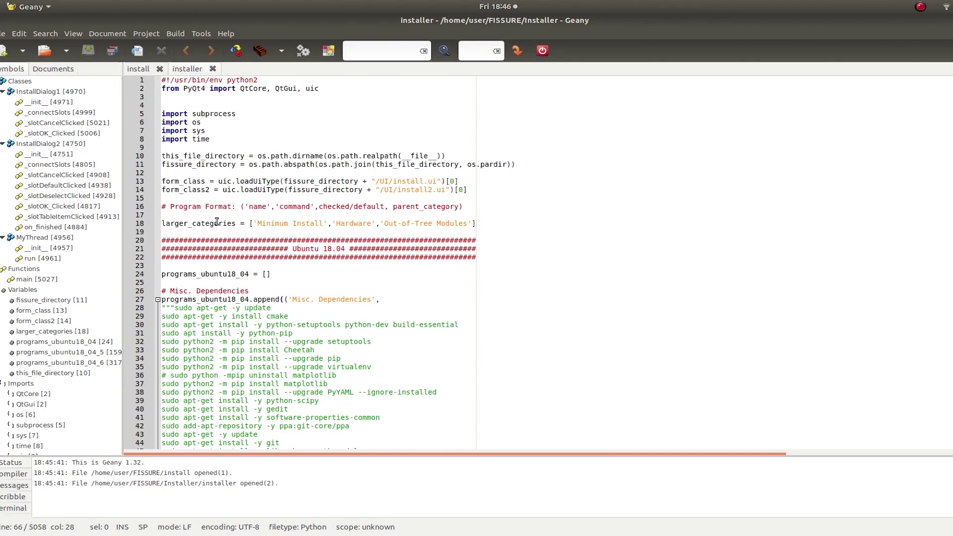
pyautogui.moveTo(257, 227); pyautogui.dragTo(356, 234)
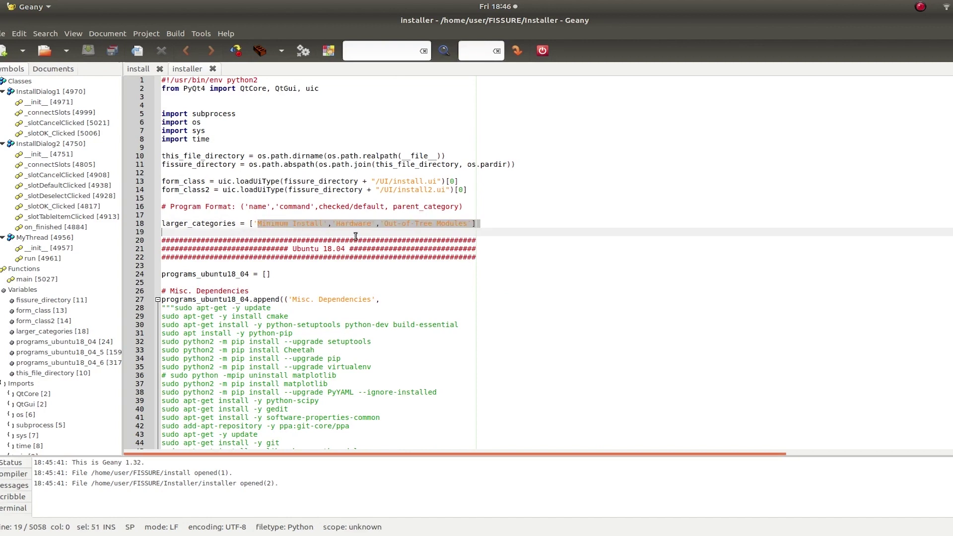
pyautogui.moveTo(292, 232); pyautogui.dragTo(316, 270)
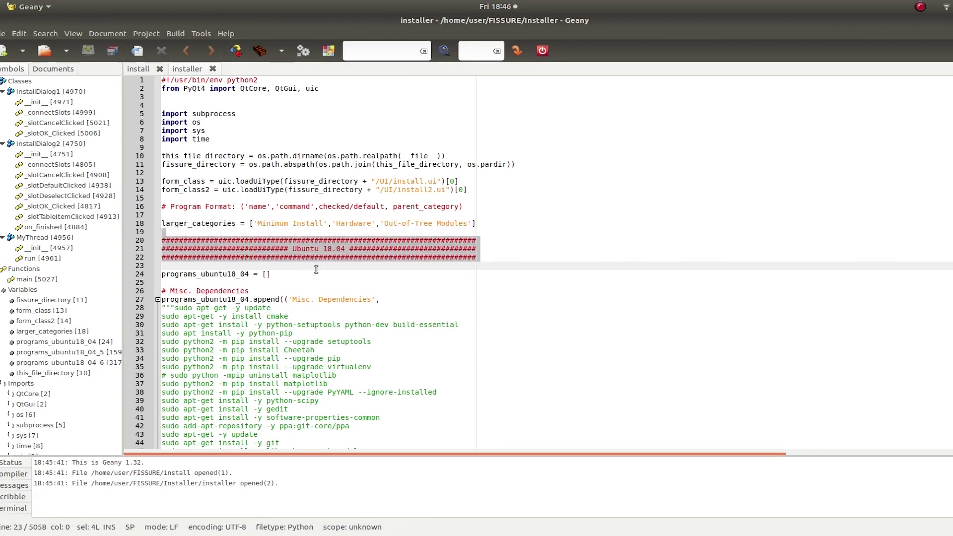
pyautogui.click(313, 281)
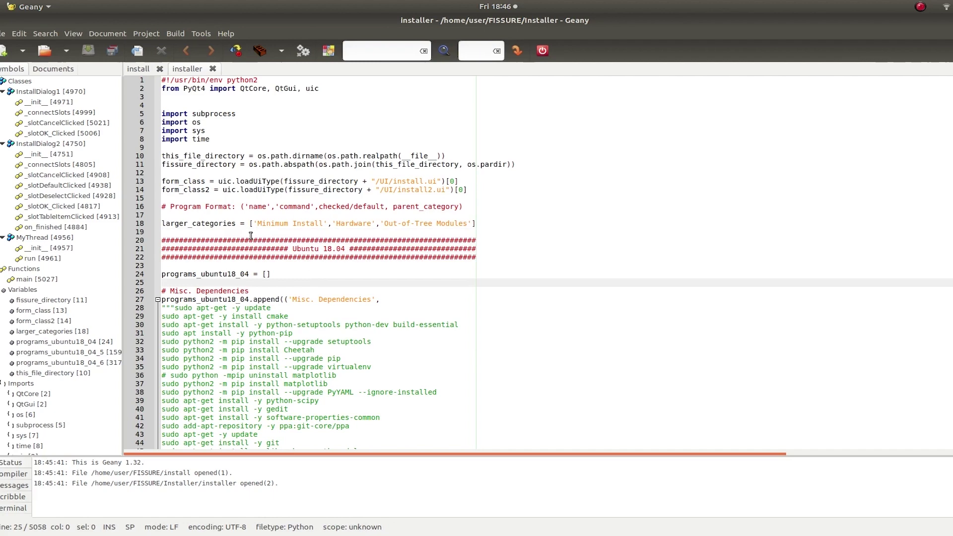
pyautogui.scroll(-2, 302, 310)
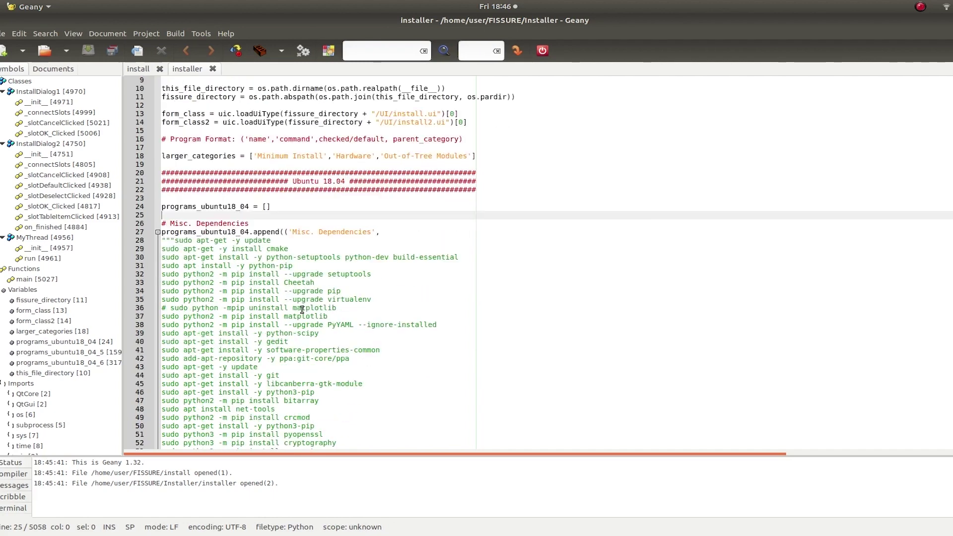
pyautogui.moveTo(291, 173); pyautogui.dragTo(338, 199)
pyautogui.scroll(-2, 334, 248)
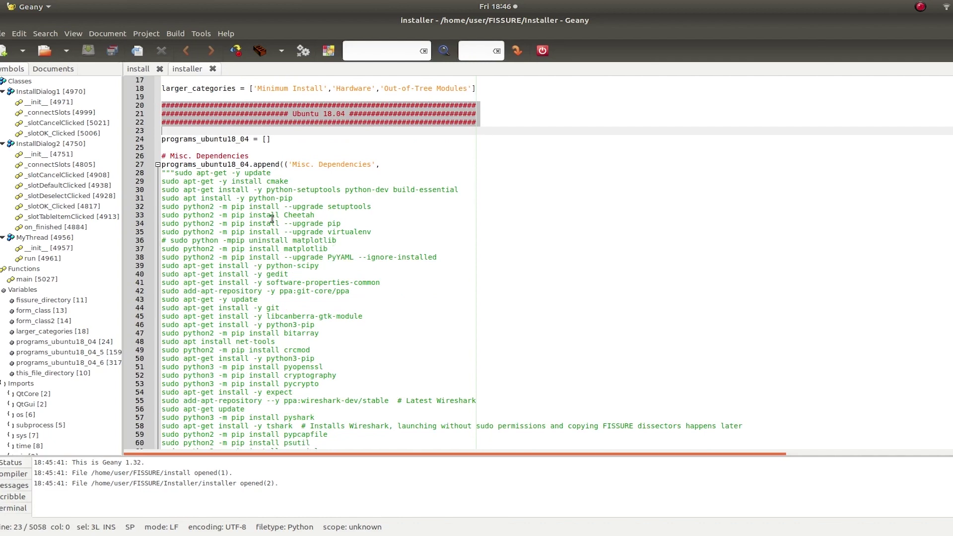
# - Examine the fissure Command entry's name, install commands, Verify section, default-checked value and parent category
pyautogui.scroll(-10, 272, 284)
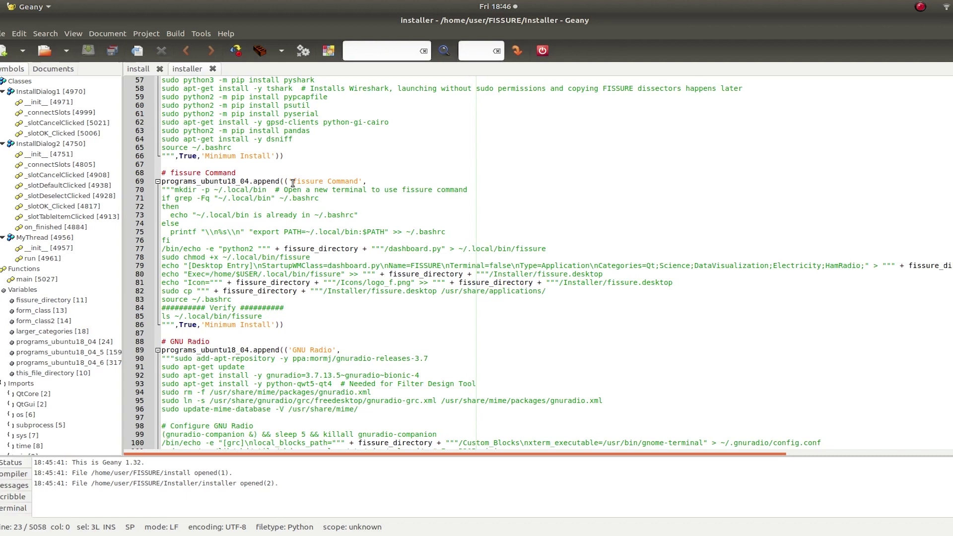
pyautogui.moveTo(295, 182); pyautogui.dragTo(320, 298)
pyautogui.click(358, 185)
pyautogui.click(289, 306)
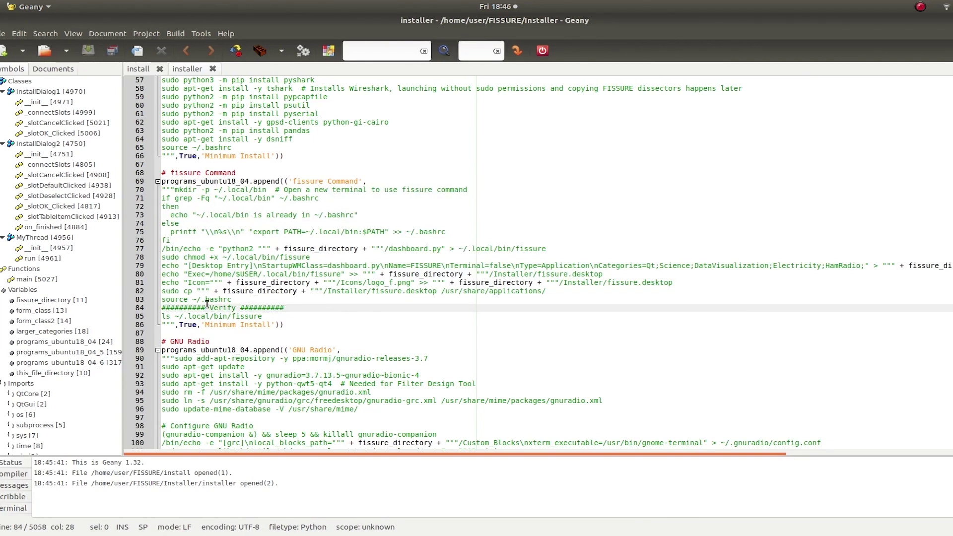
pyautogui.moveTo(162, 308); pyautogui.dragTo(295, 308)
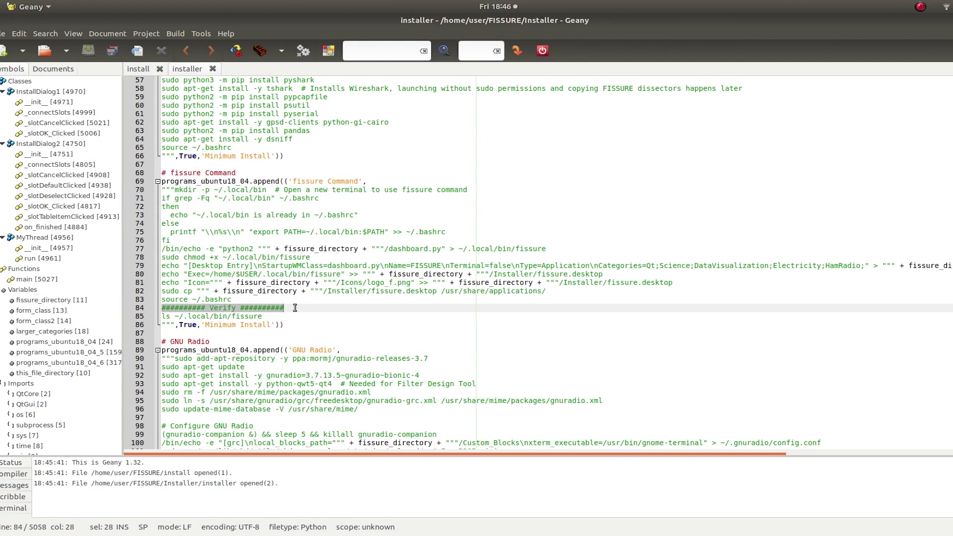
pyautogui.click(282, 319)
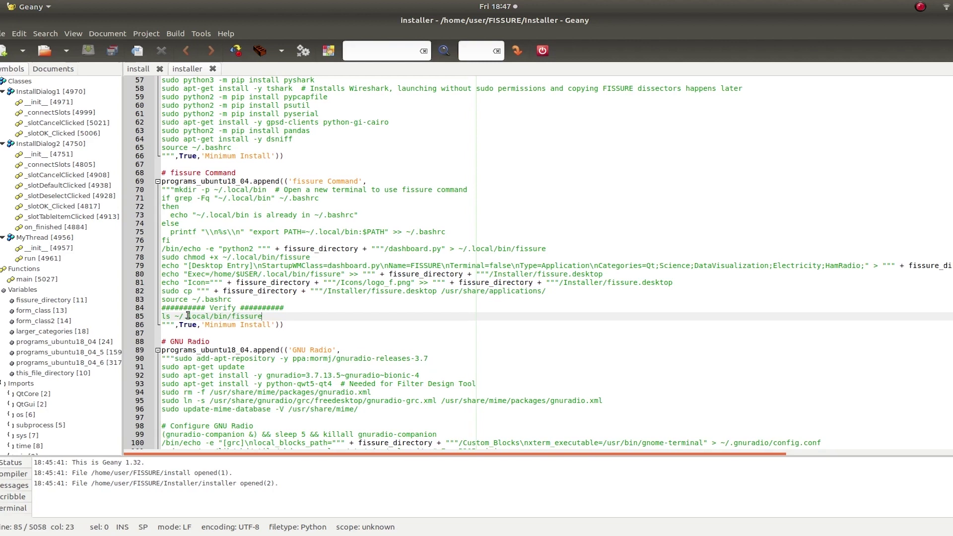
pyautogui.doubleClick(185, 326)
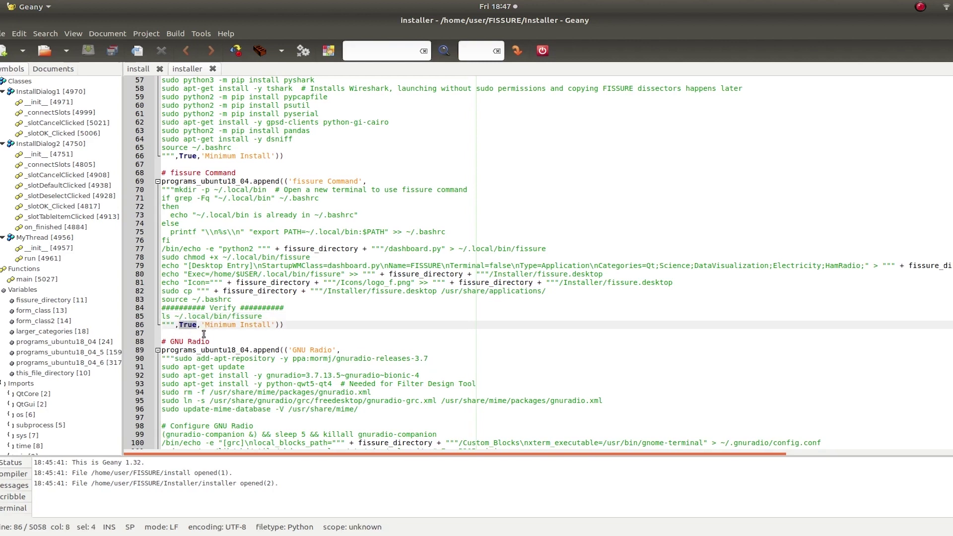
pyautogui.click(203, 326)
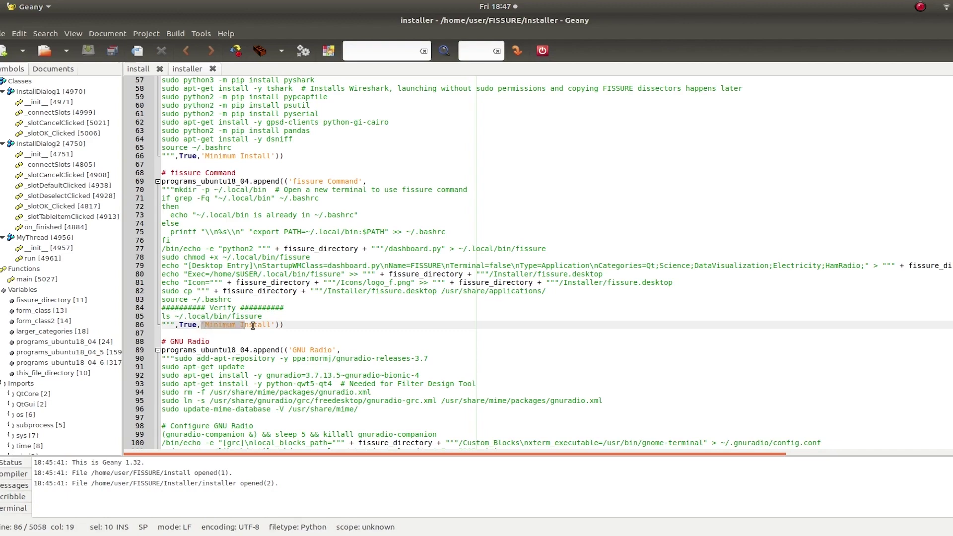
pyautogui.click(296, 332)
# - Look through the other Ubuntu 18.04 program entries, from the out-of-tree modules to OpenBTS, and return to the Grip and Kismet entries
pyautogui.scroll(-20, 295, 331)
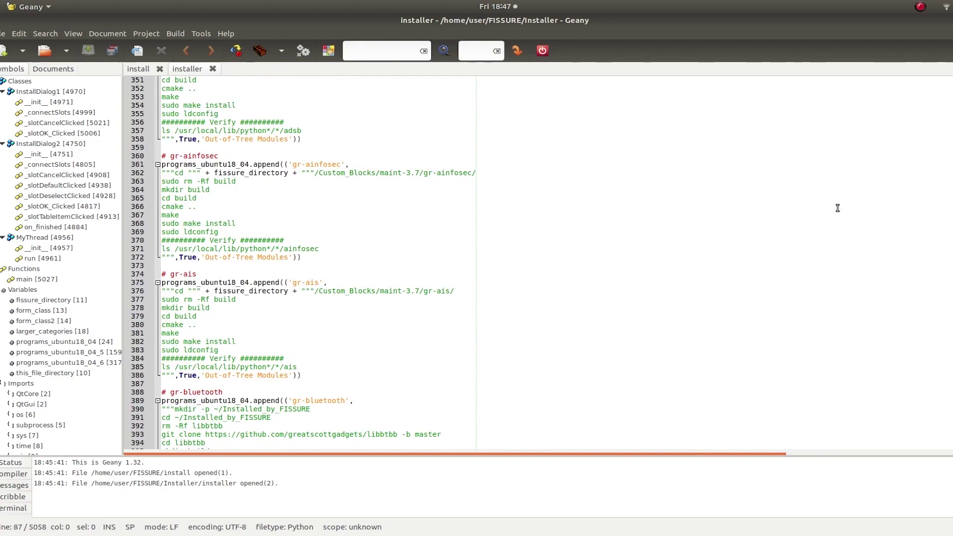
pyautogui.scroll(-20, 838, 208)
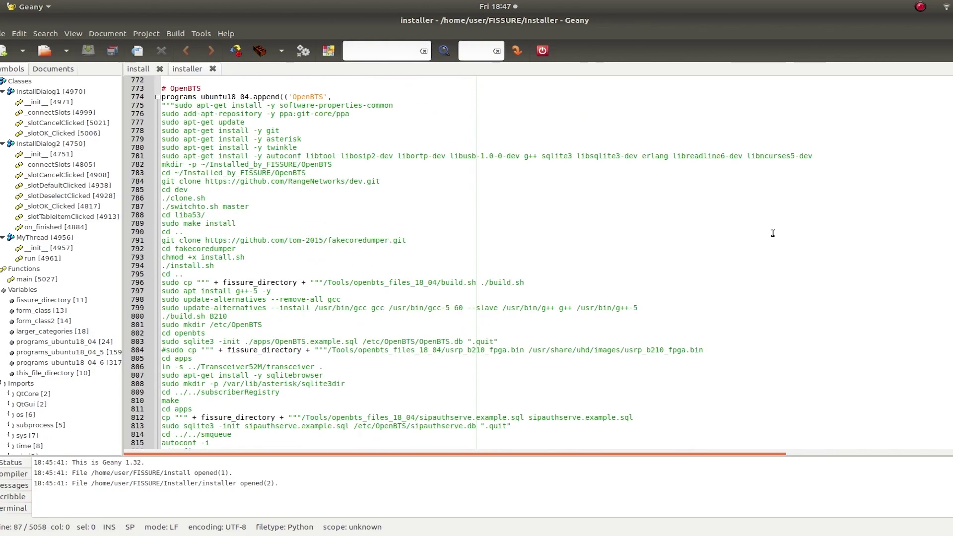
pyautogui.scroll(10, 773, 233)
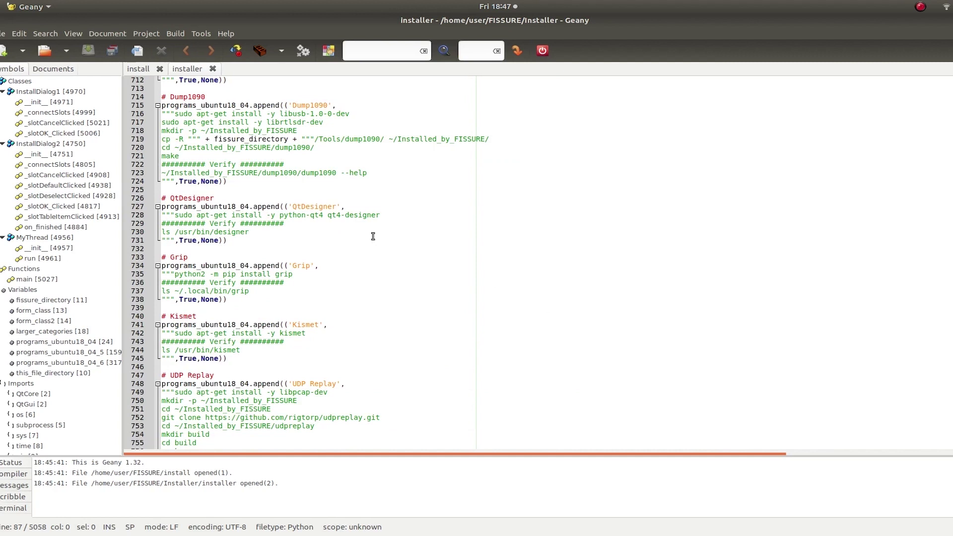
pyautogui.click(217, 307)
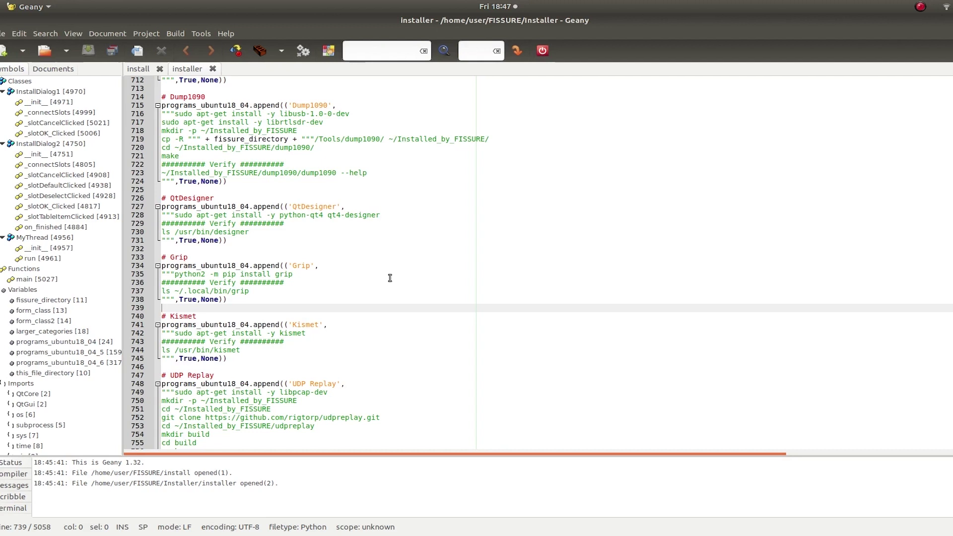
# - Open a new terminal over the editor and run the fissure command to launch the FISSURE Dashboard
pyautogui.hotkey('ctrl', 'alt', 't')
pyautogui.write('f')
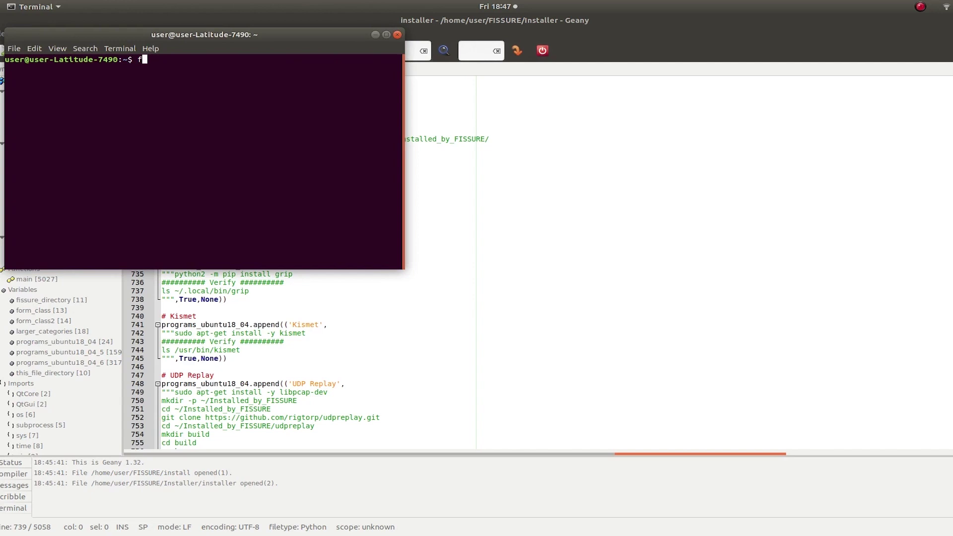
pyautogui.write('issure')
pyautogui.moveTo(177, 37); pyautogui.dragTo(422, 150)
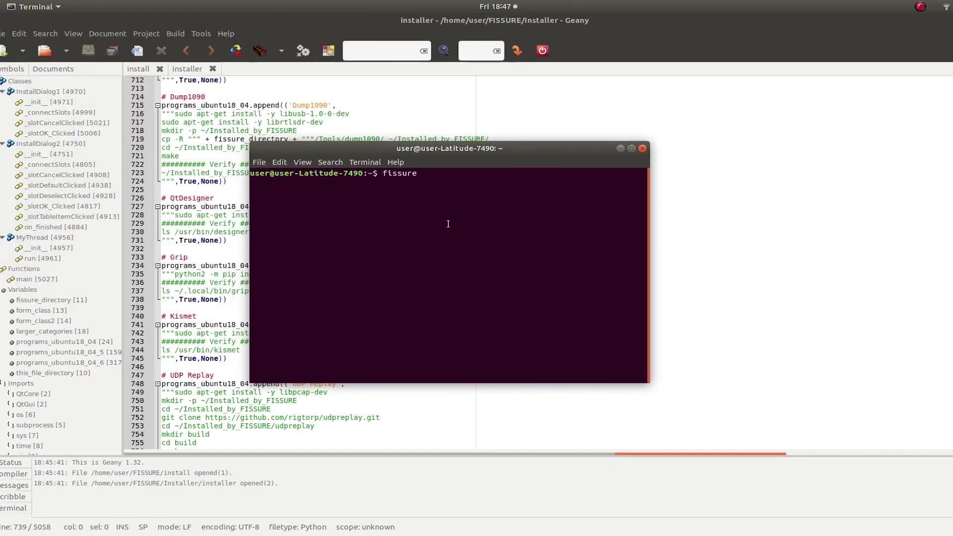
pyautogui.press('BackSpace')
pyautogui.press('BackSpace')
pyautogui.press('BackSpace')
pyautogui.press('BackSpace')
pyautogui.press('BackSpace')
pyautogui.press('BackSpace')
pyautogui.press('BackSpace')
pyautogui.write('fissure')
pyautogui.press('Return')
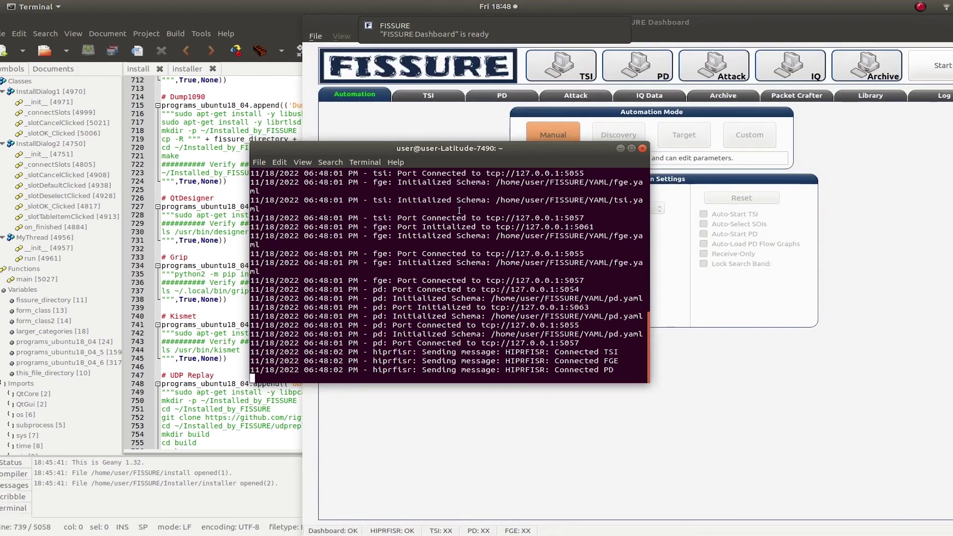
# - Move the terminal window clear of the dashboard controls and bring the FISSURE Dashboard to the front
pyautogui.moveTo(447, 149); pyautogui.dragTo(173, 229)
pyautogui.rightClick(296, 230)
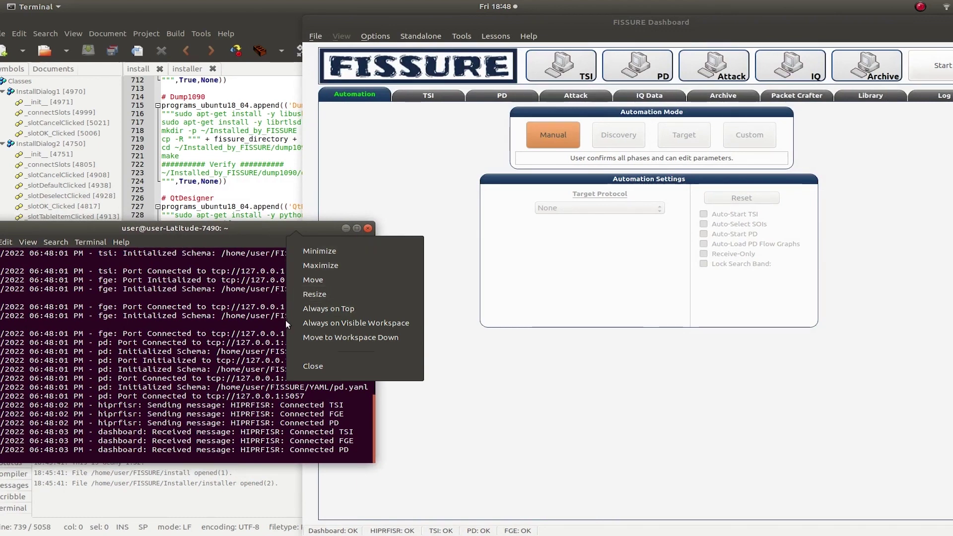
pyautogui.press('Escape')
pyautogui.click(344, 198)
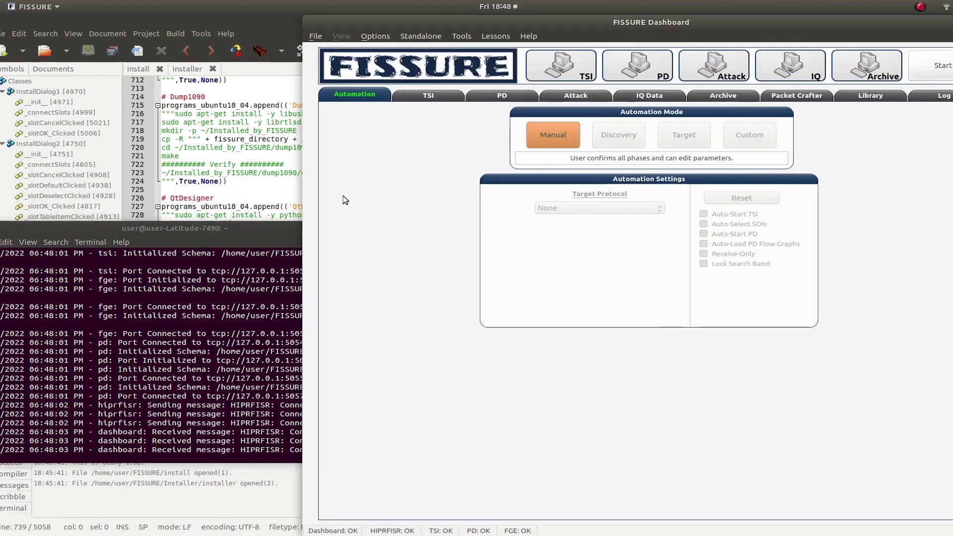